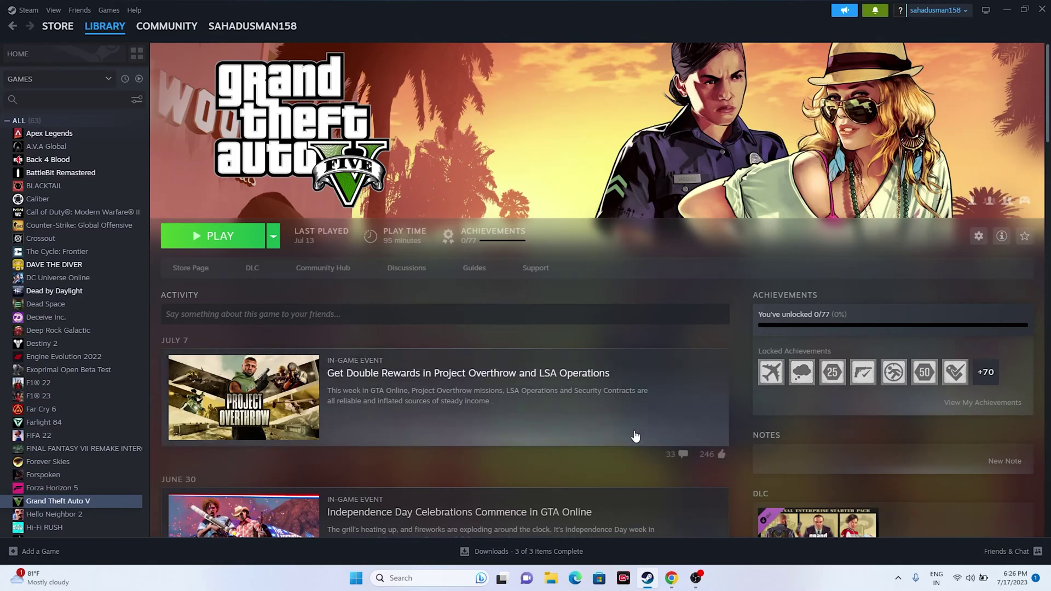
click(357, 579)
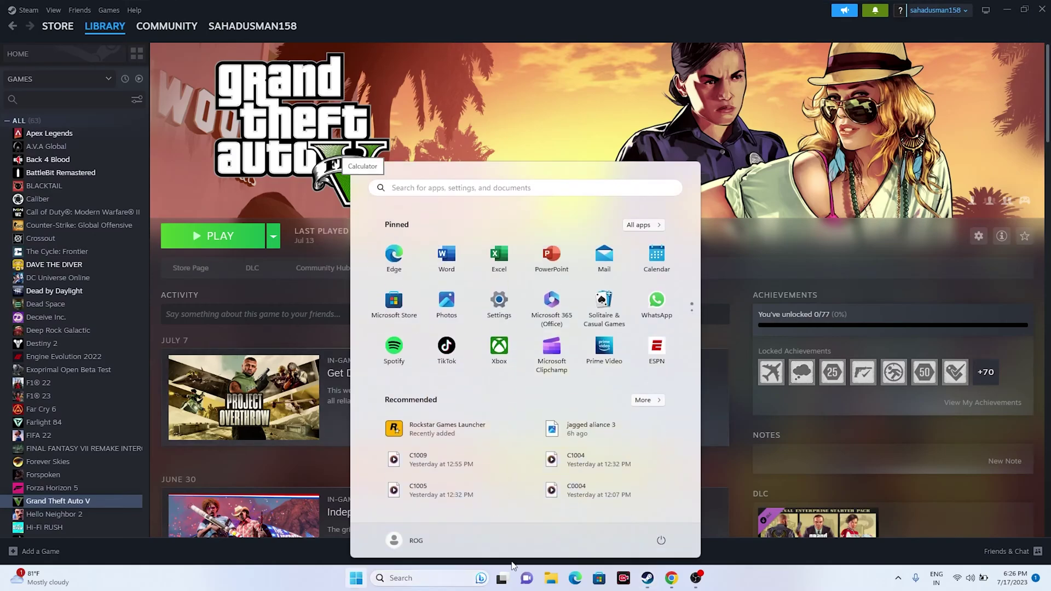
click(660, 540)
click(752, 589)
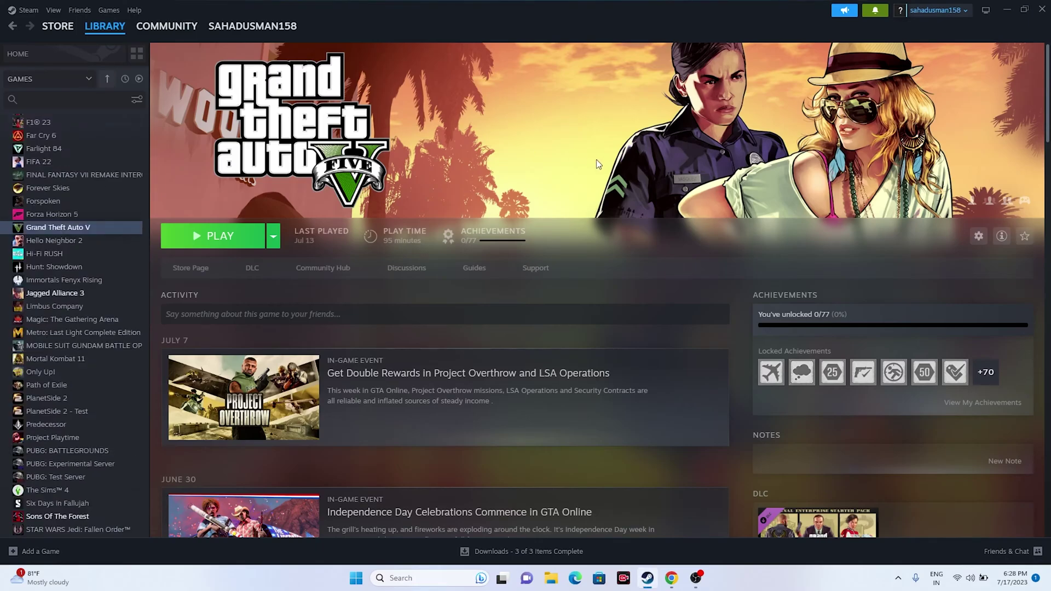
Start verifying the integrity of Grand Theft Auto V's installed files and close the game's properties.
right_click(112, 230)
click(138, 314)
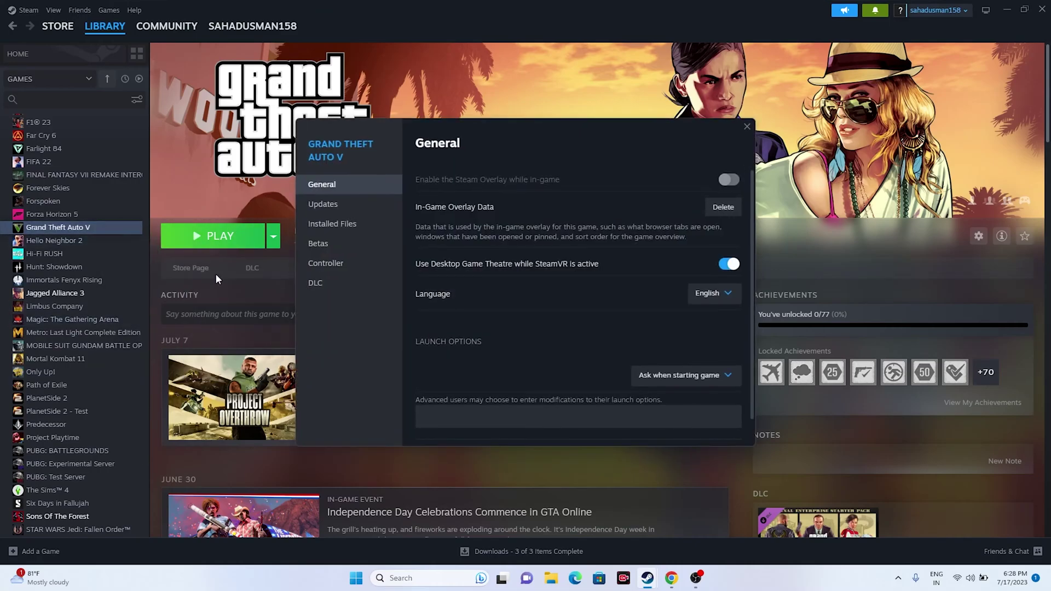
click(327, 230)
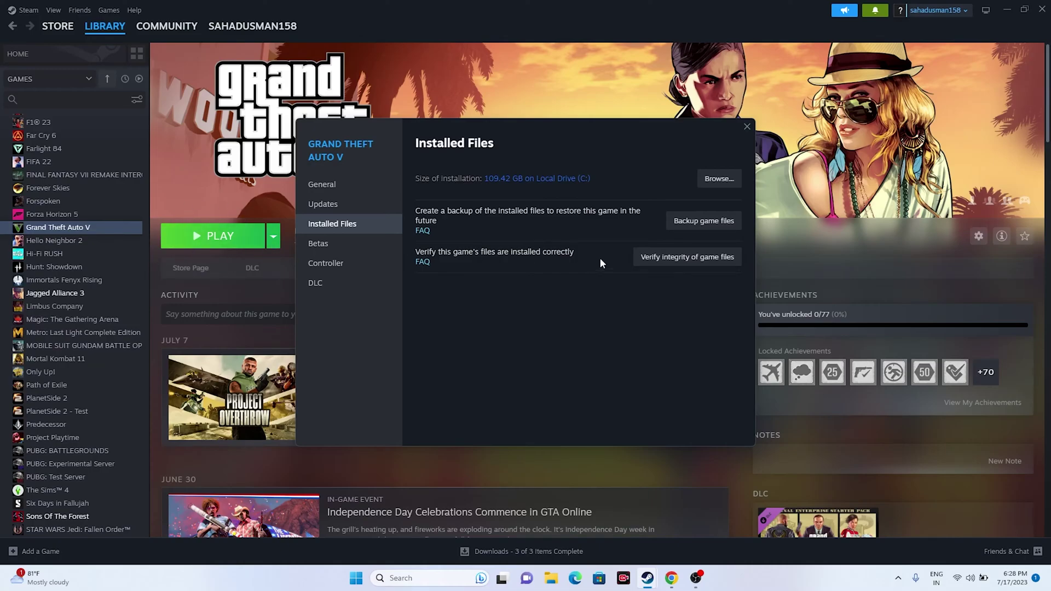
click(682, 258)
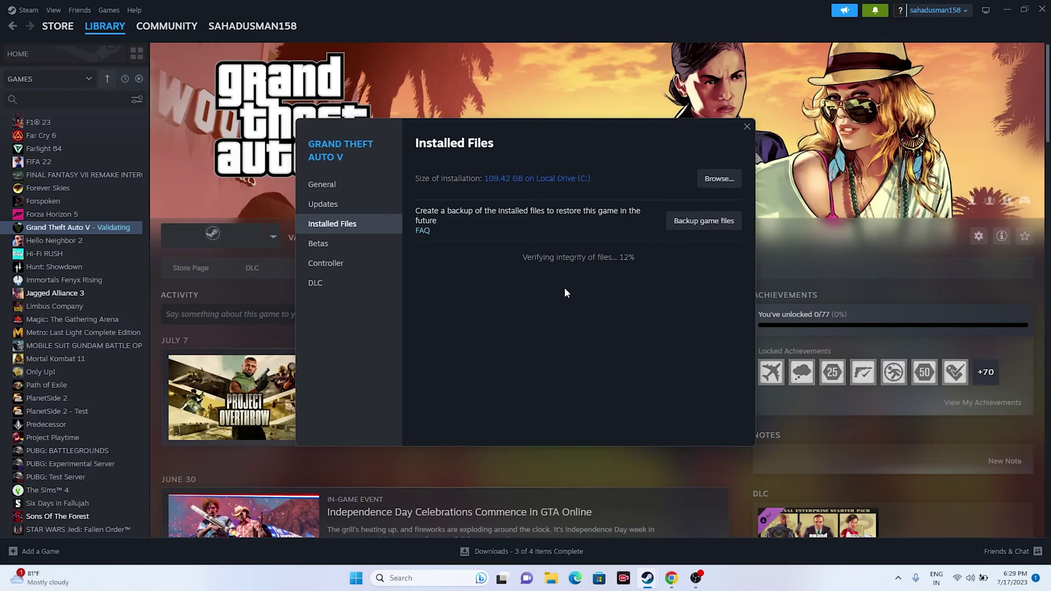
click(746, 128)
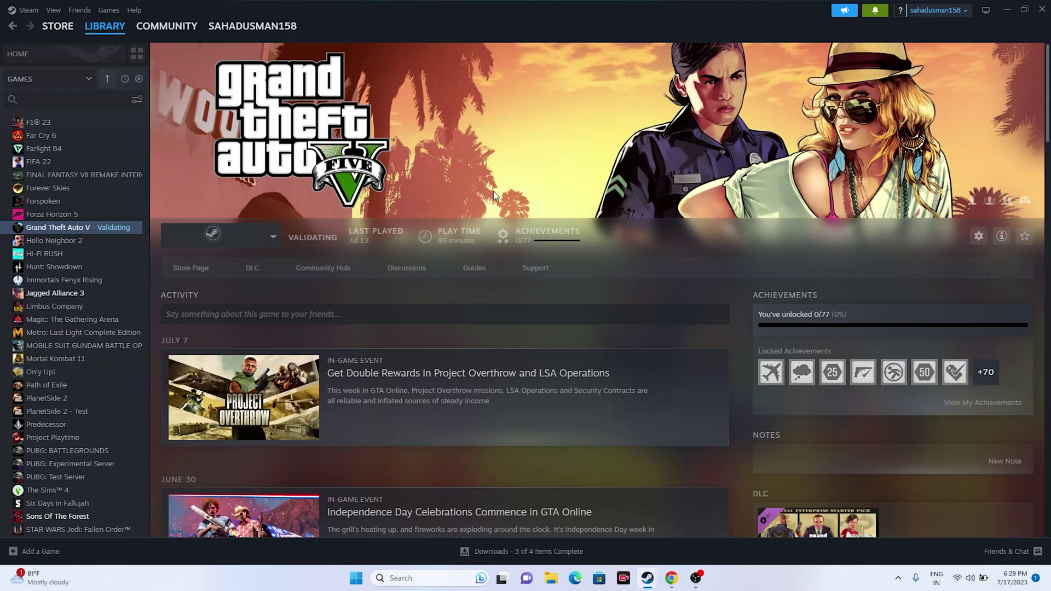
Open Grand Theft Auto V's installation folder from the game's Installed Files properties and locate the GTA5 application.
right_click(60, 233)
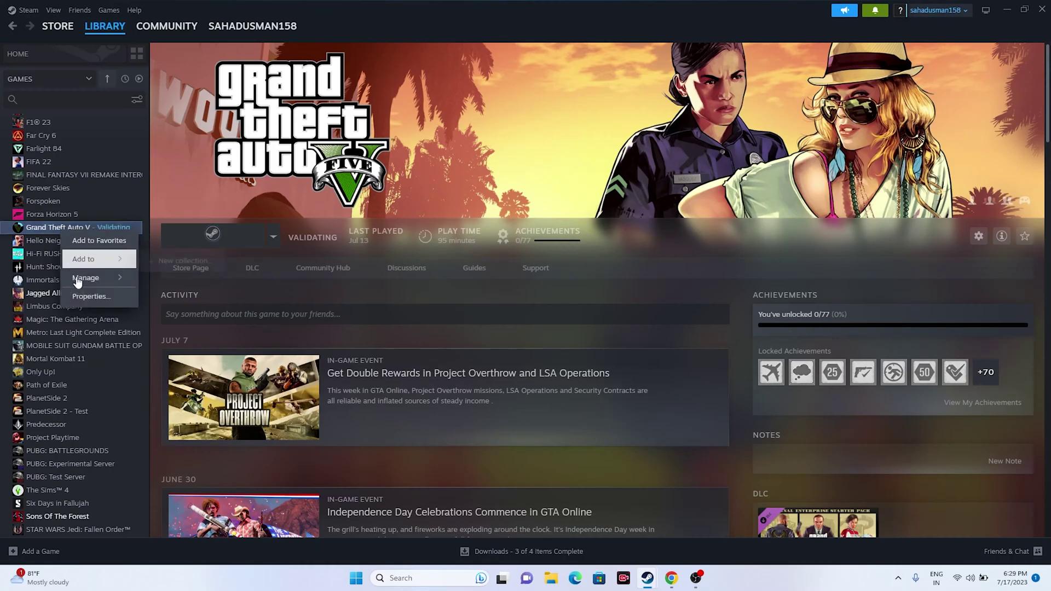
click(88, 296)
click(321, 232)
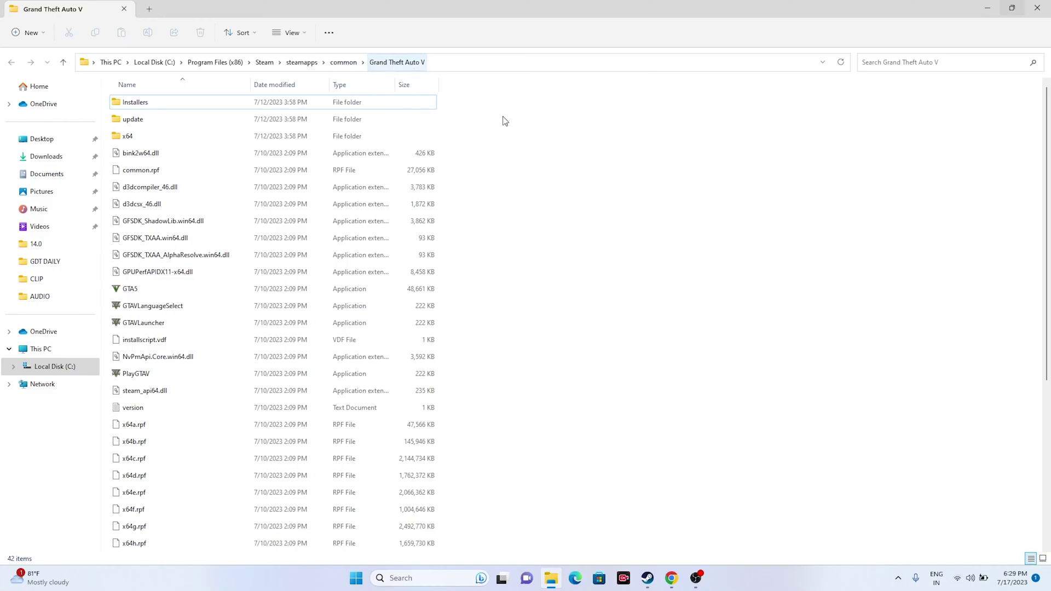
click(236, 290)
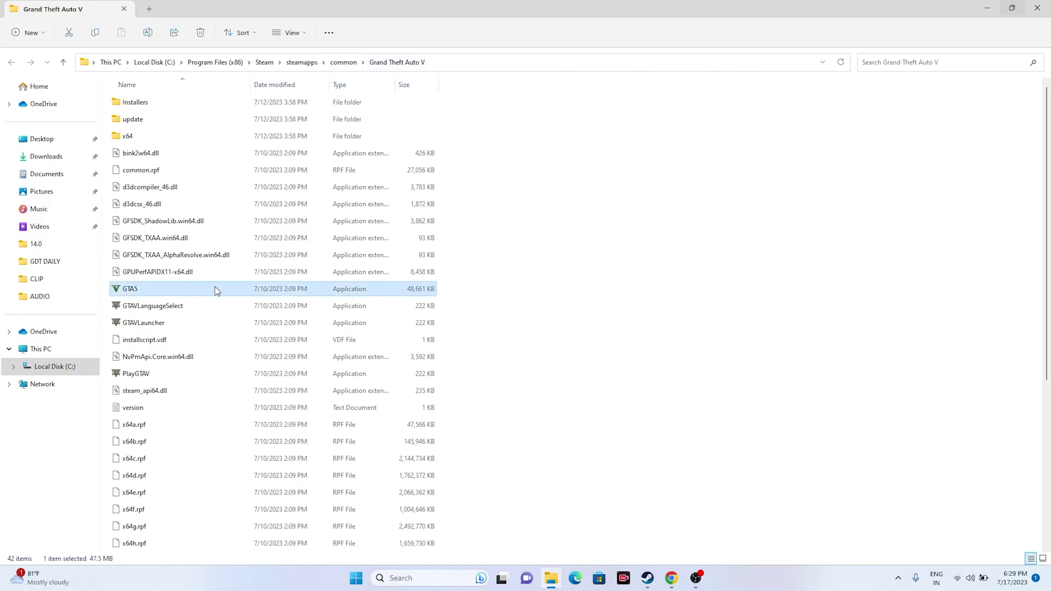
click(229, 292)
click(551, 296)
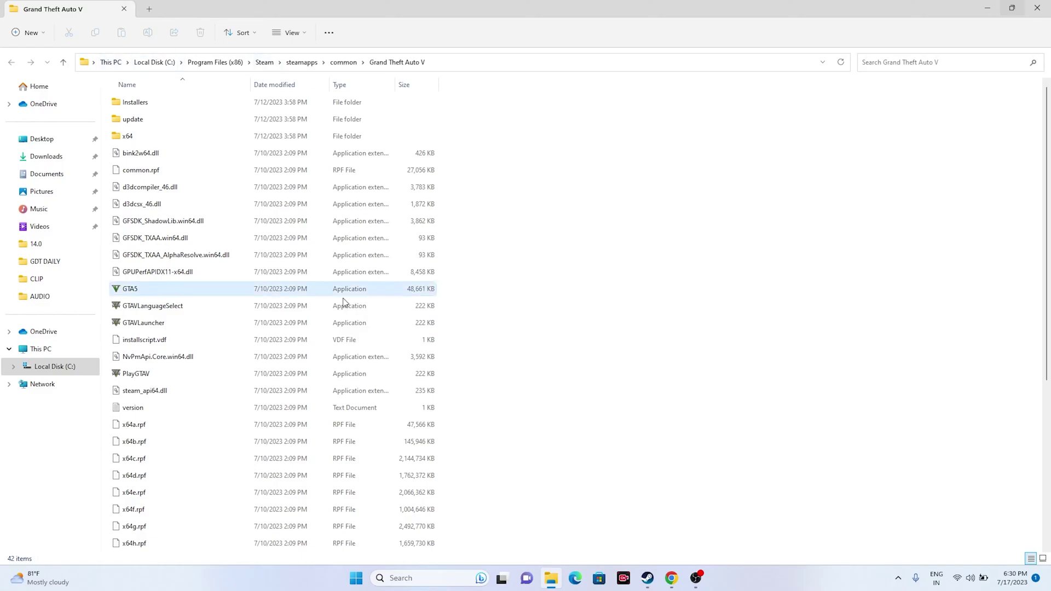
Set the GTA5 application to run as an administrator in its compatibility properties and apply the change.
click(198, 289)
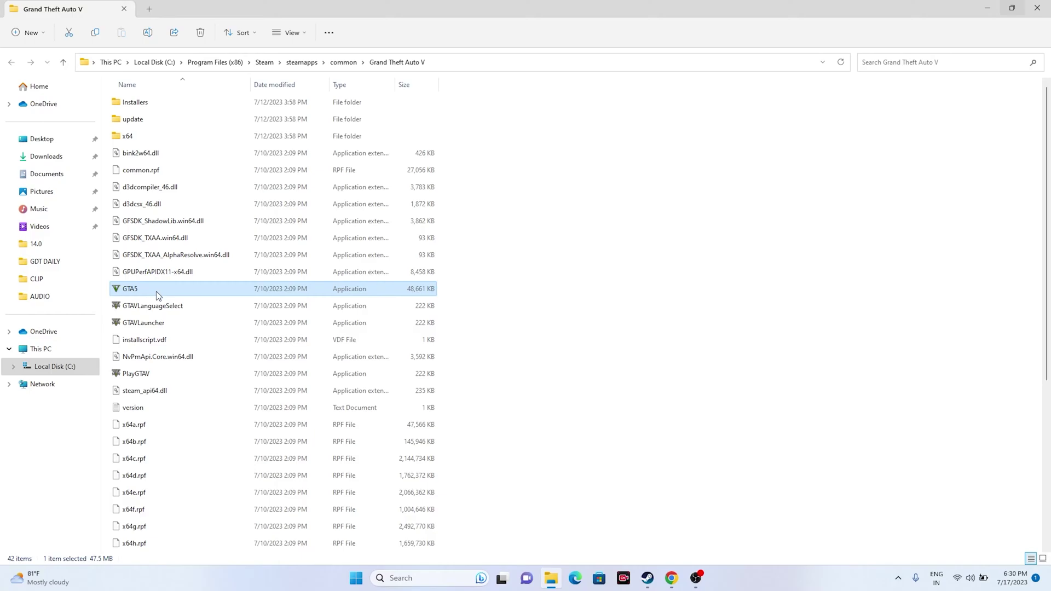
right_click(157, 291)
click(200, 456)
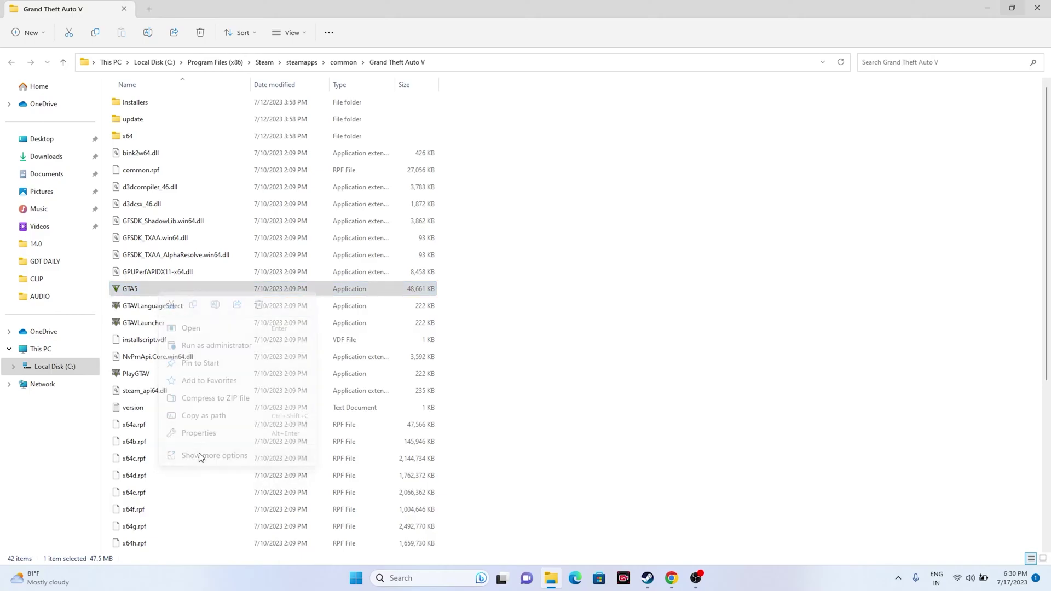
click(272, 438)
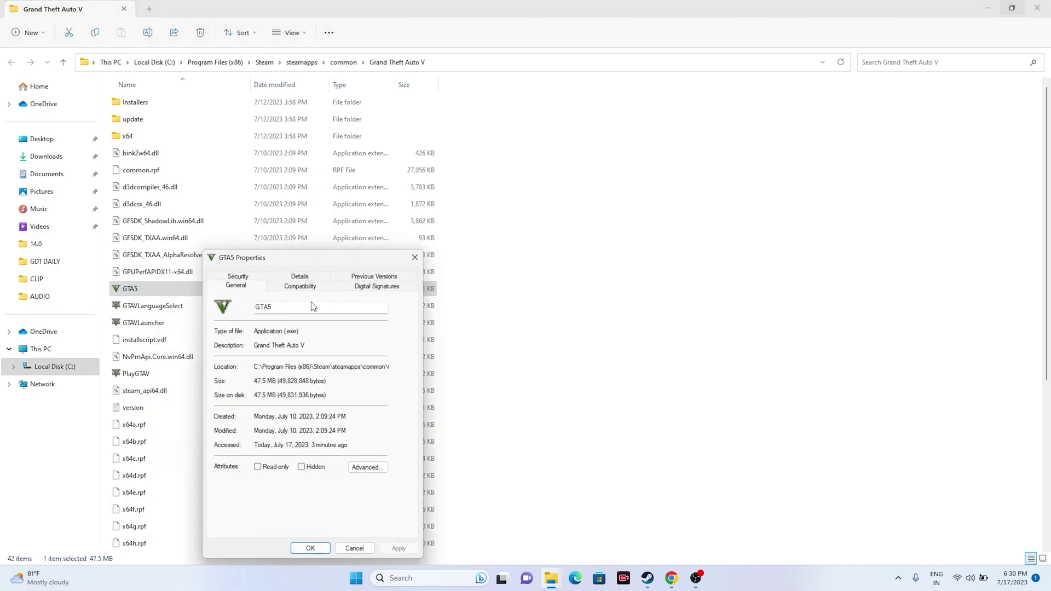
click(300, 286)
drag(332, 266, 698, 103)
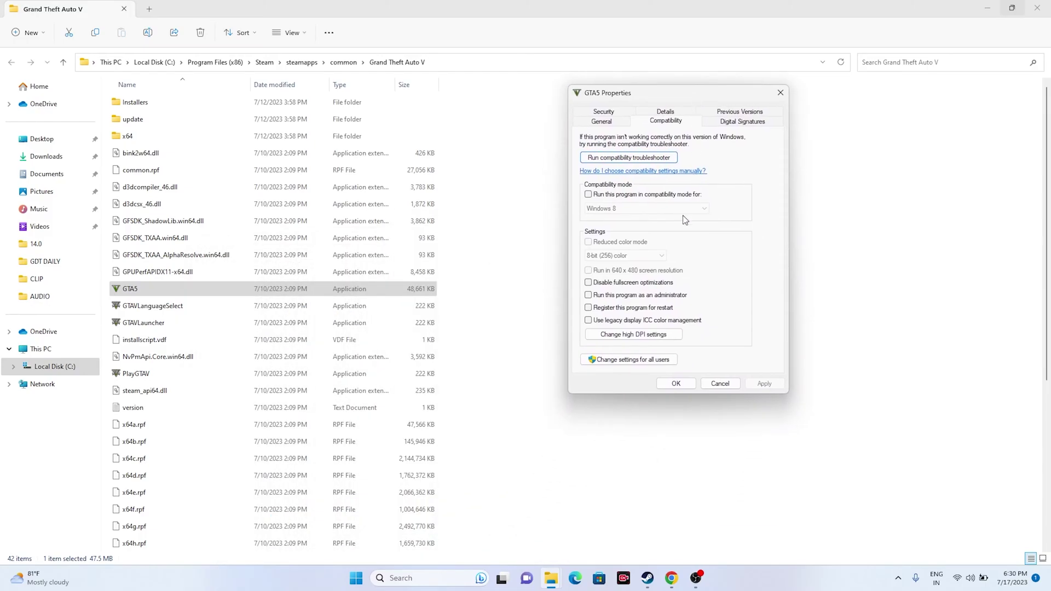
click(594, 297)
click(764, 383)
click(676, 383)
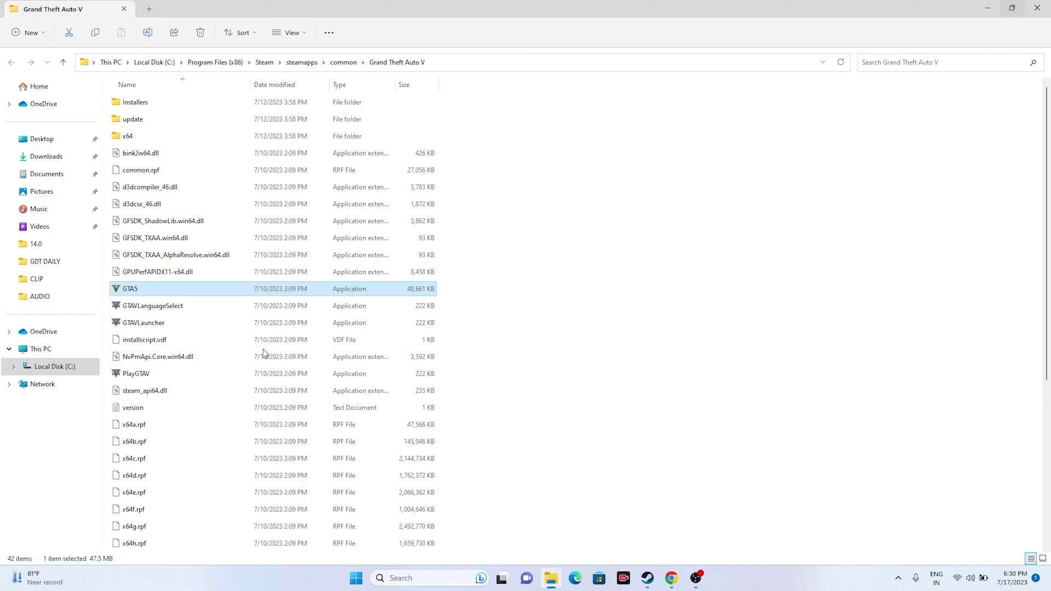
Set the GTA5 application to run in compatibility mode for Windows 8, apply the change and close the game folder.
right_click(219, 294)
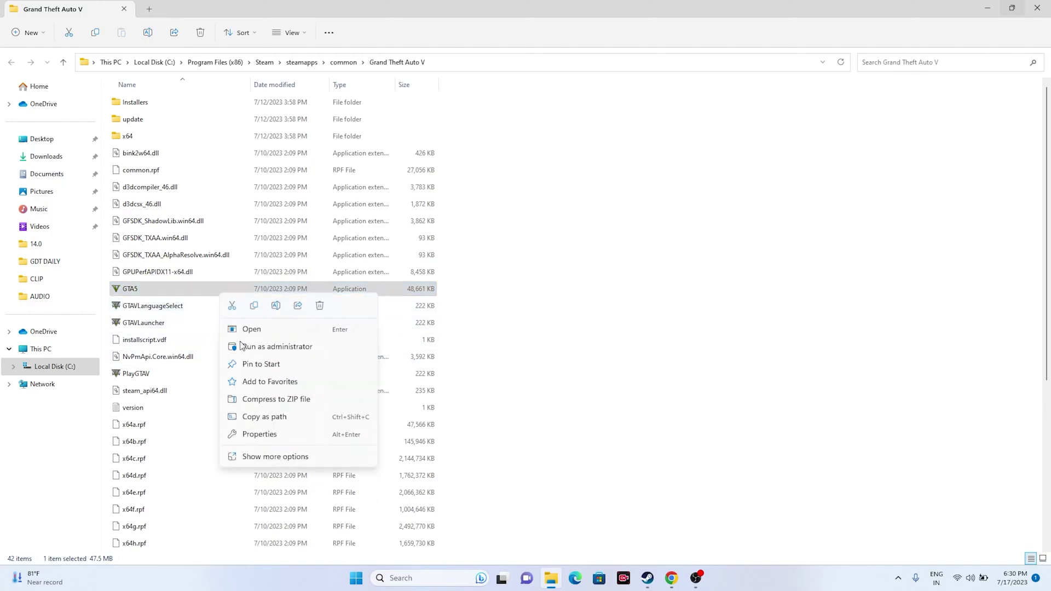
click(252, 456)
click(298, 448)
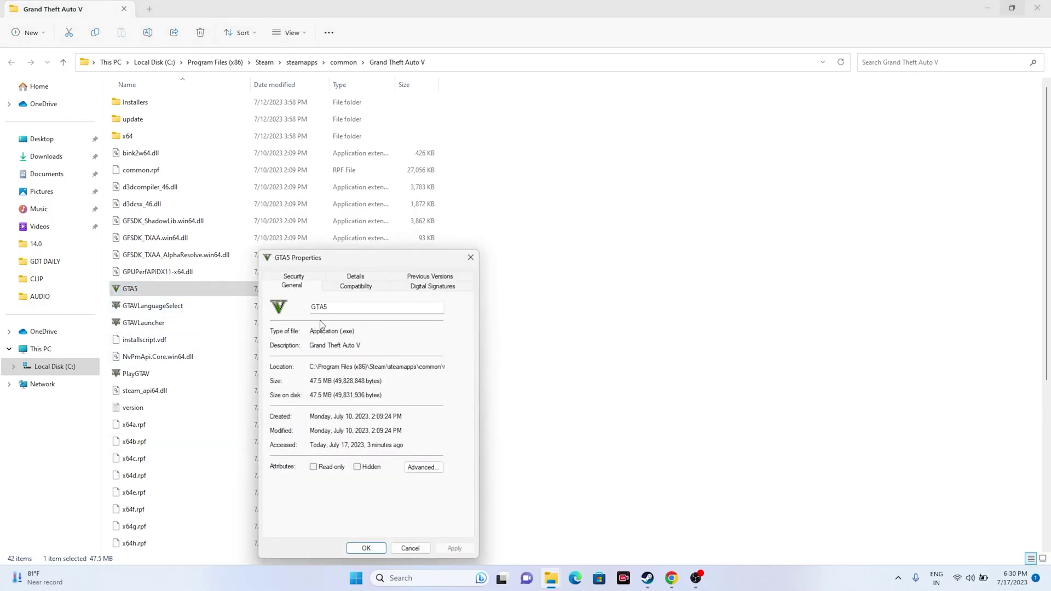
click(351, 284)
drag(376, 262, 626, 87)
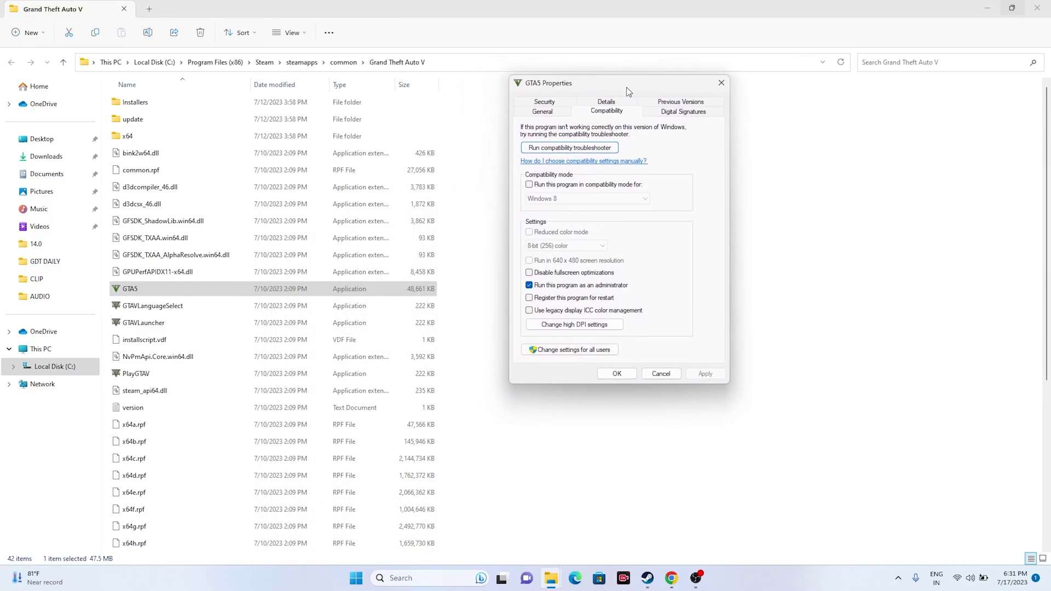
click(554, 186)
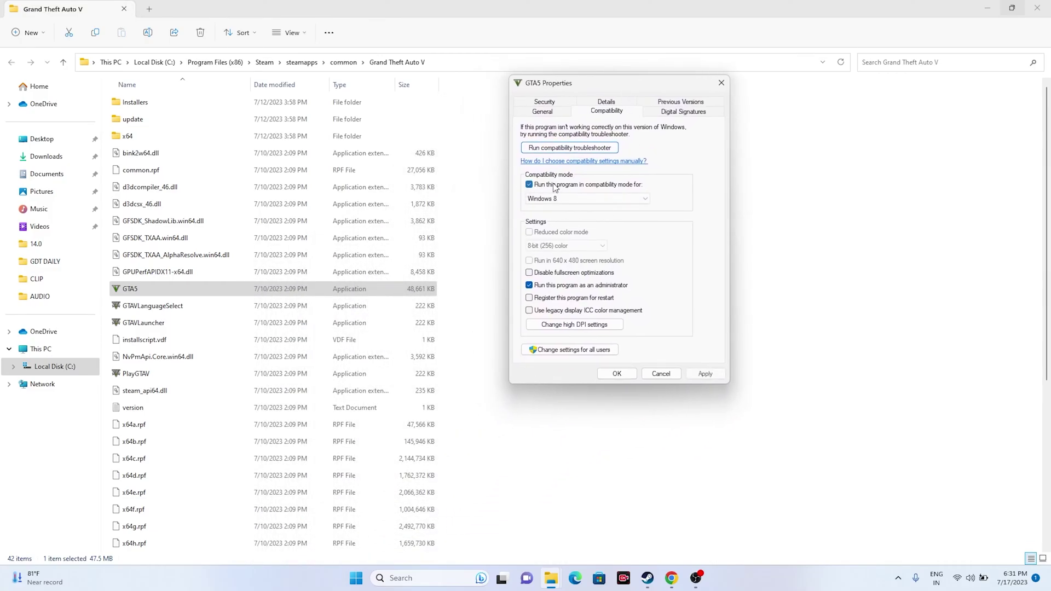
click(593, 200)
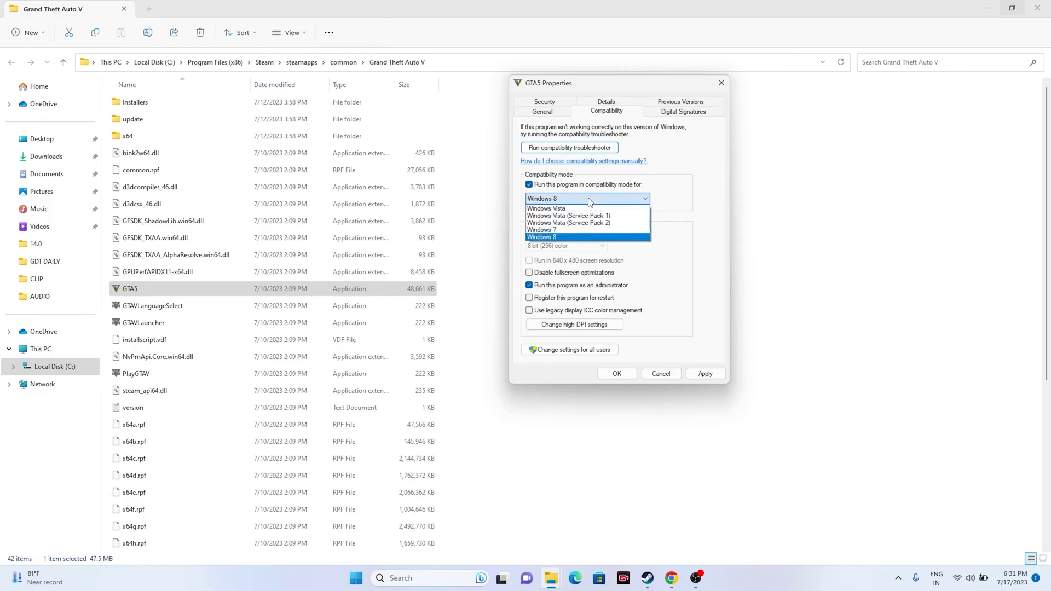
click(582, 232)
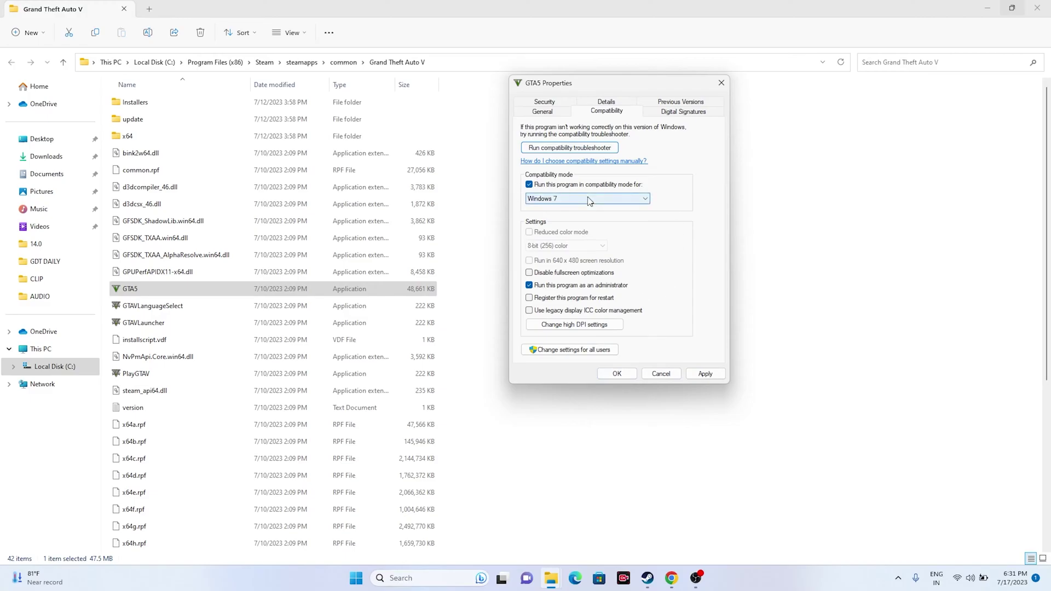
click(570, 201)
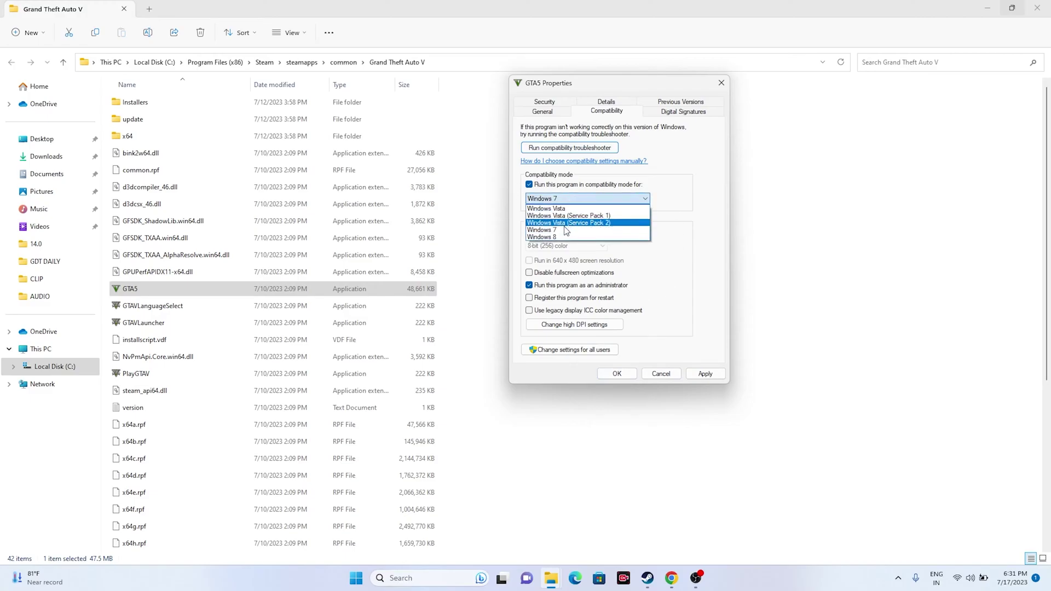
click(560, 239)
click(704, 373)
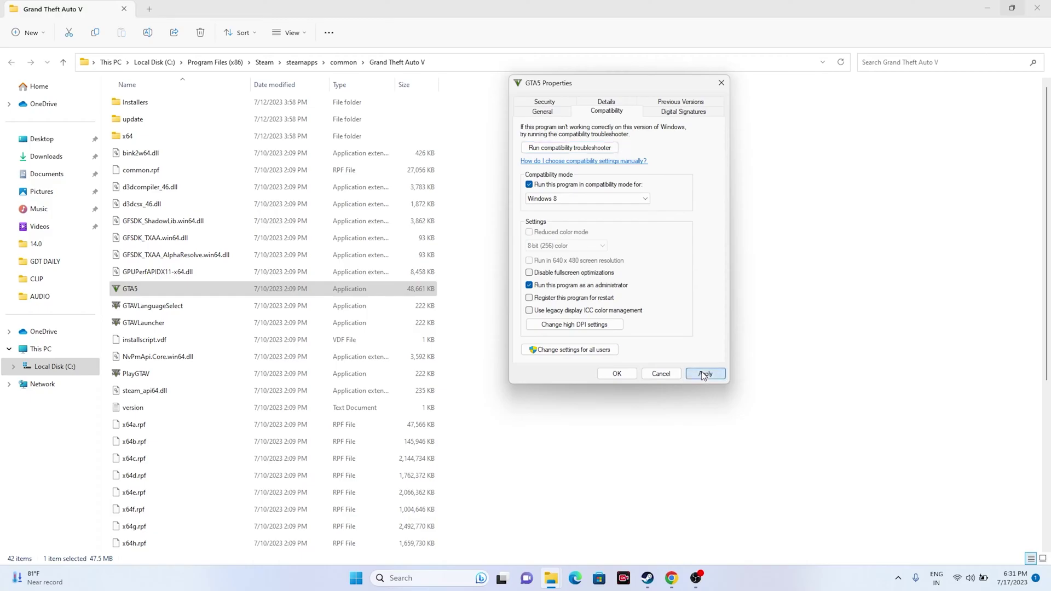
click(626, 376)
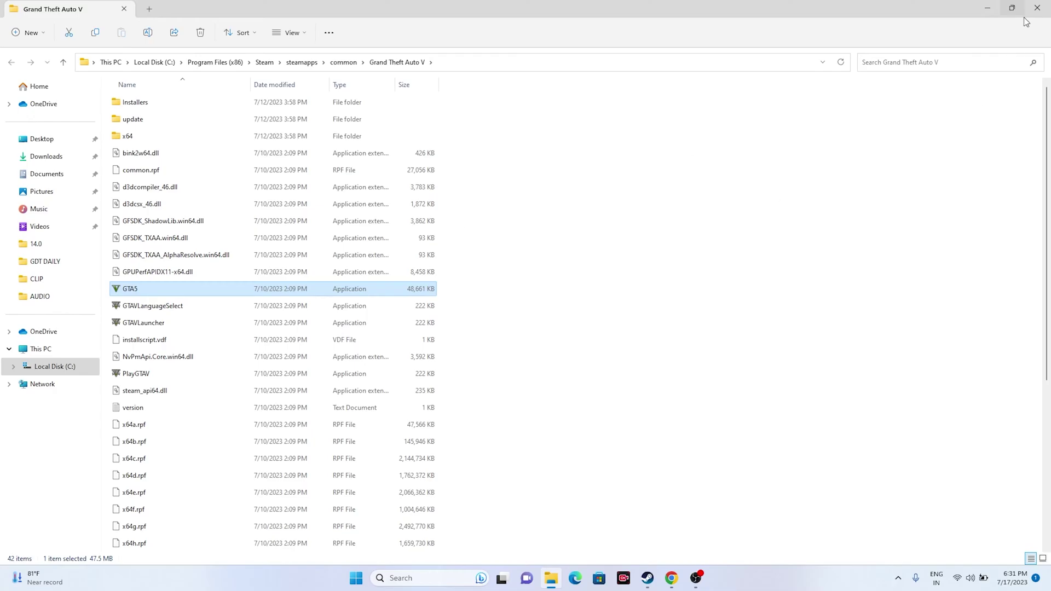
click(1037, 8)
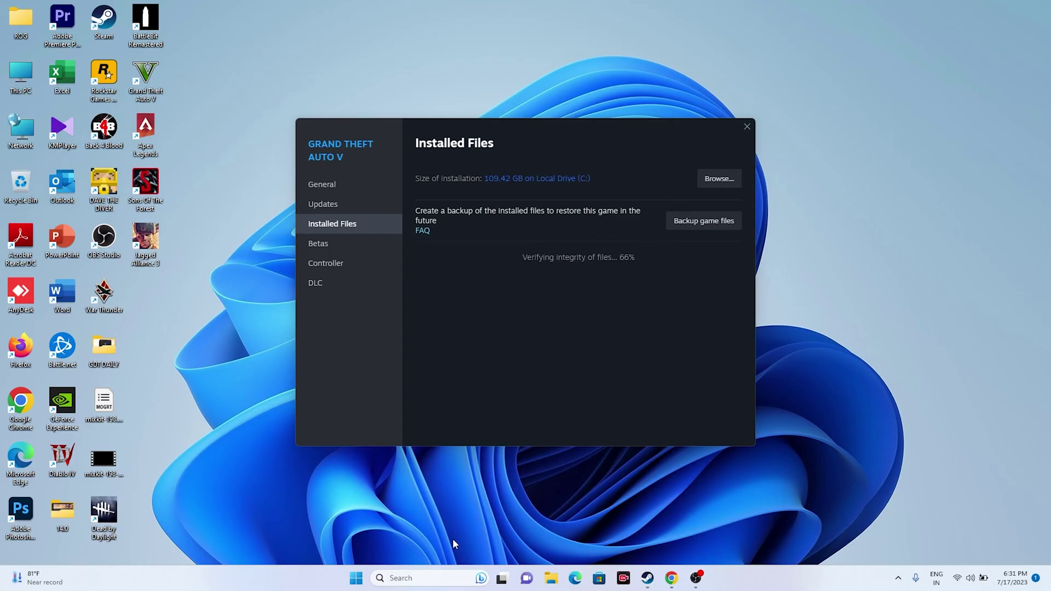
Open Windows Settings and check the automatic time, time zone and sync options under Date & time.
click(416, 578)
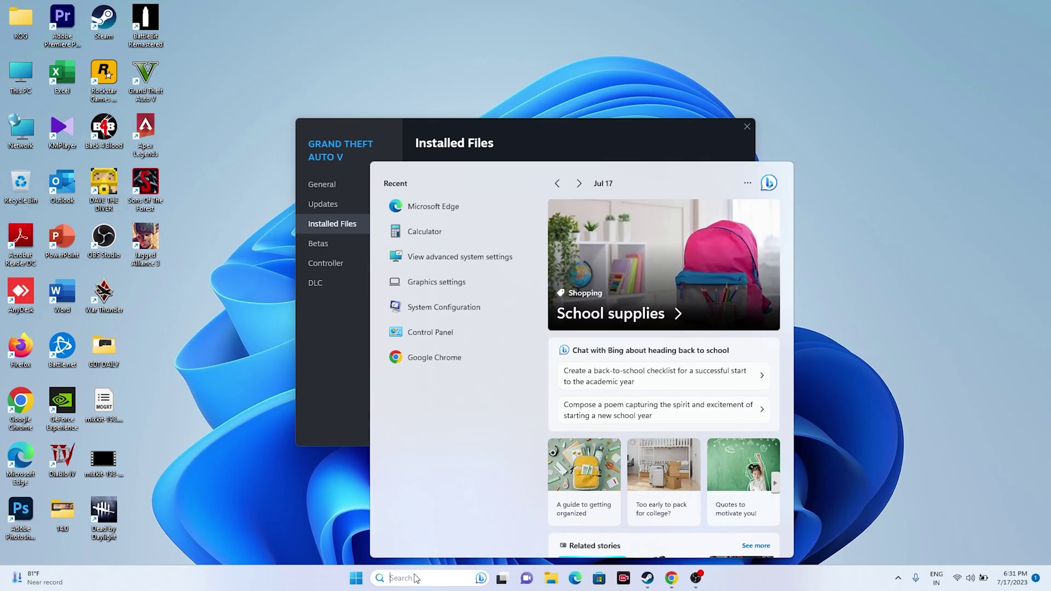
text(settings)
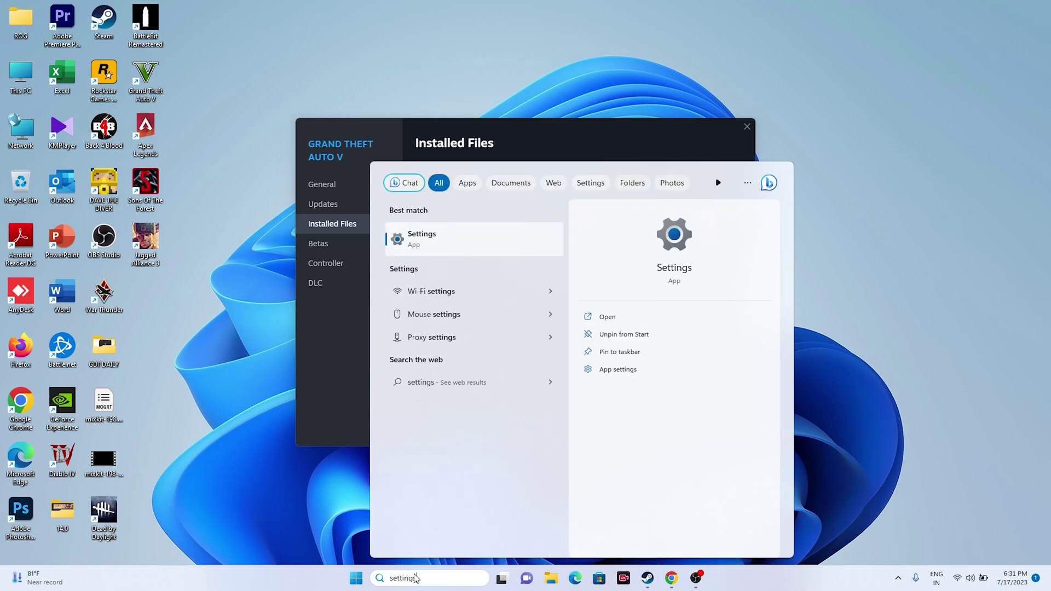
click(459, 248)
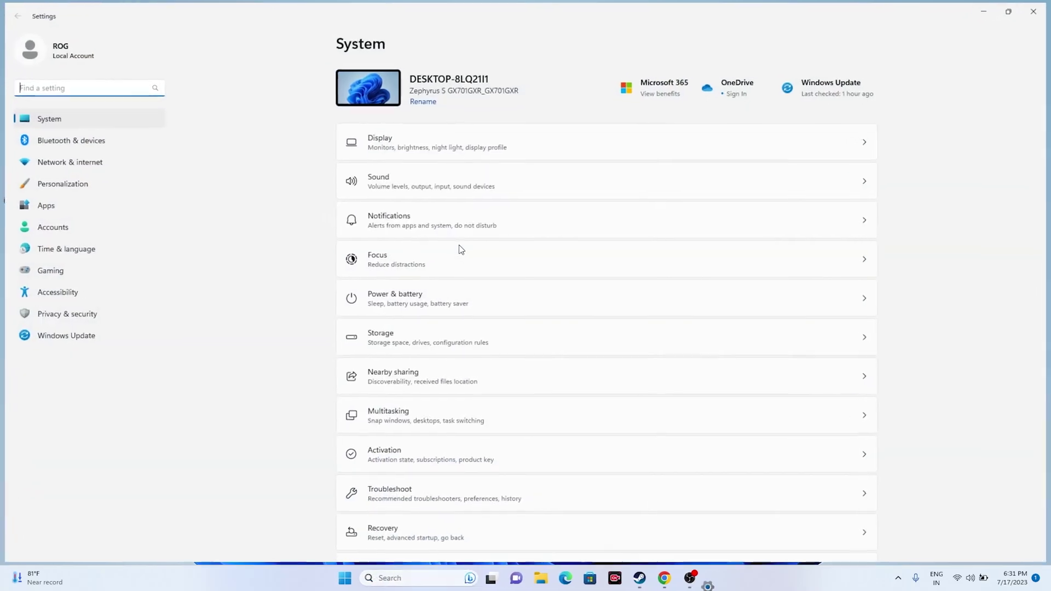
click(77, 252)
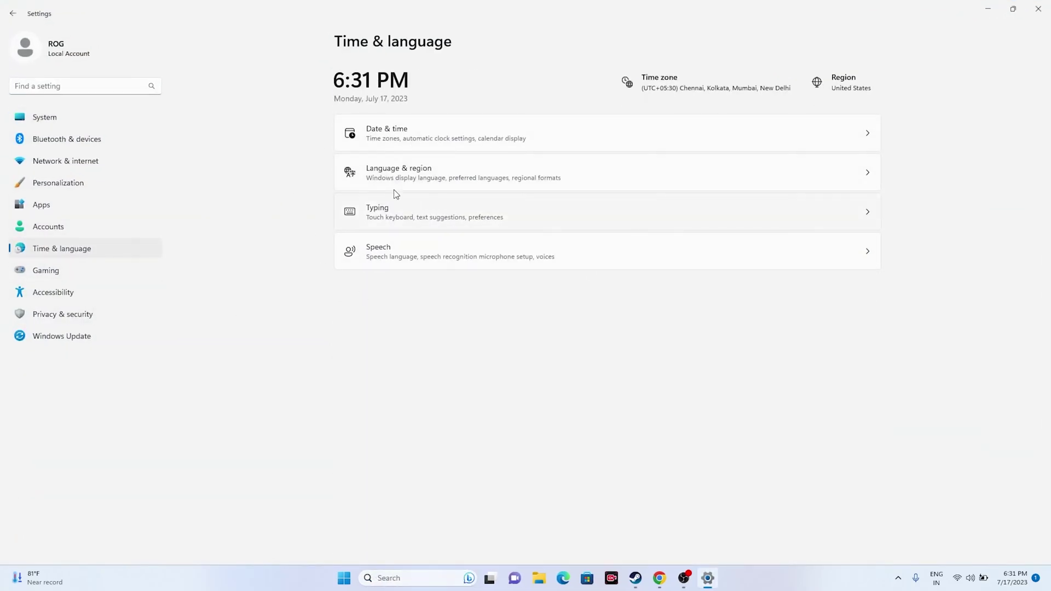
click(406, 133)
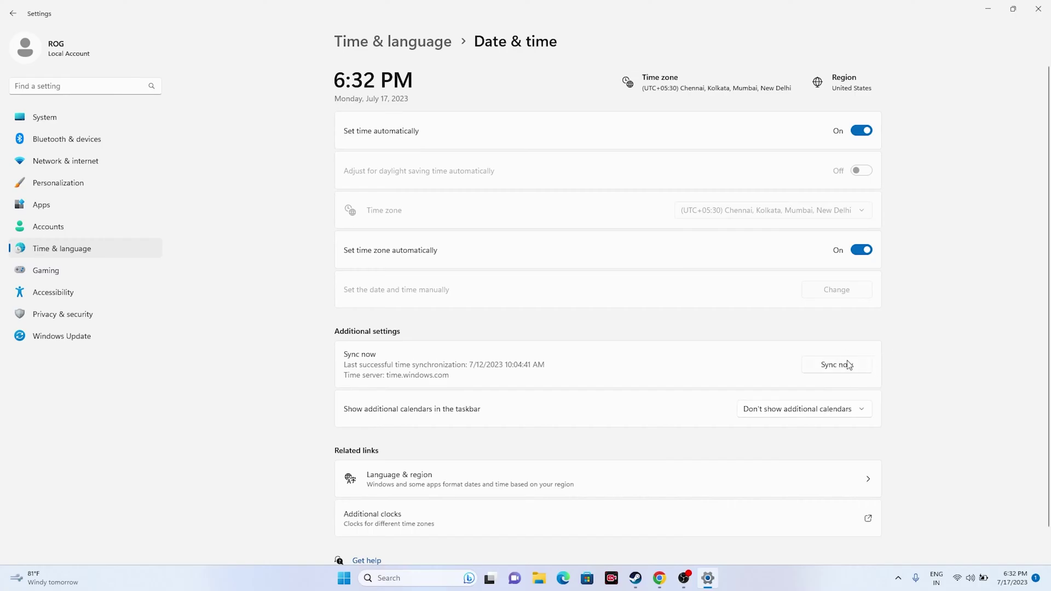
Check the Language & region settings for the display language and country, and close Windows Settings.
click(13, 13)
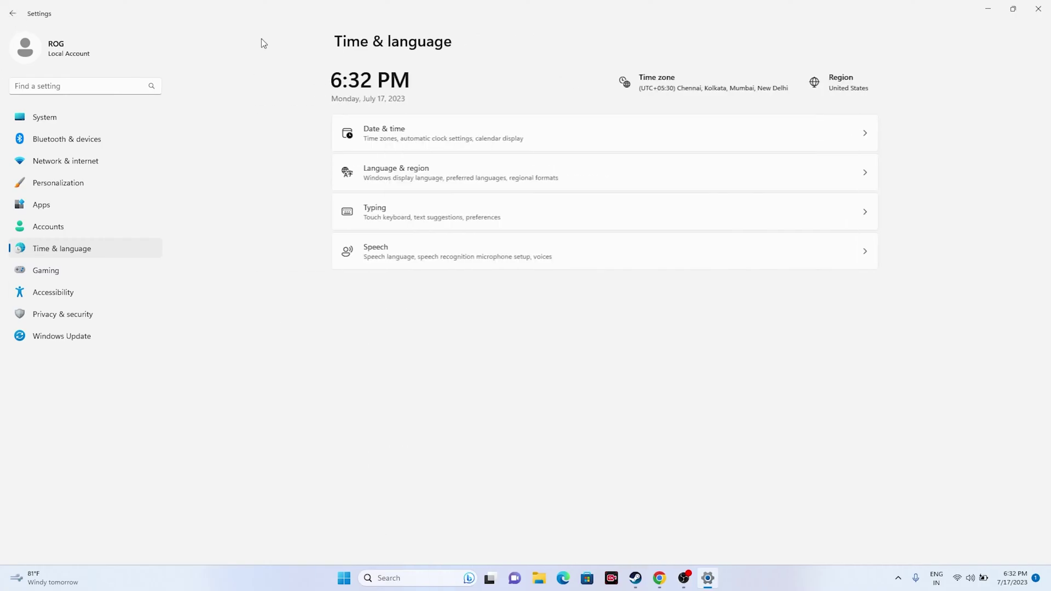
click(448, 176)
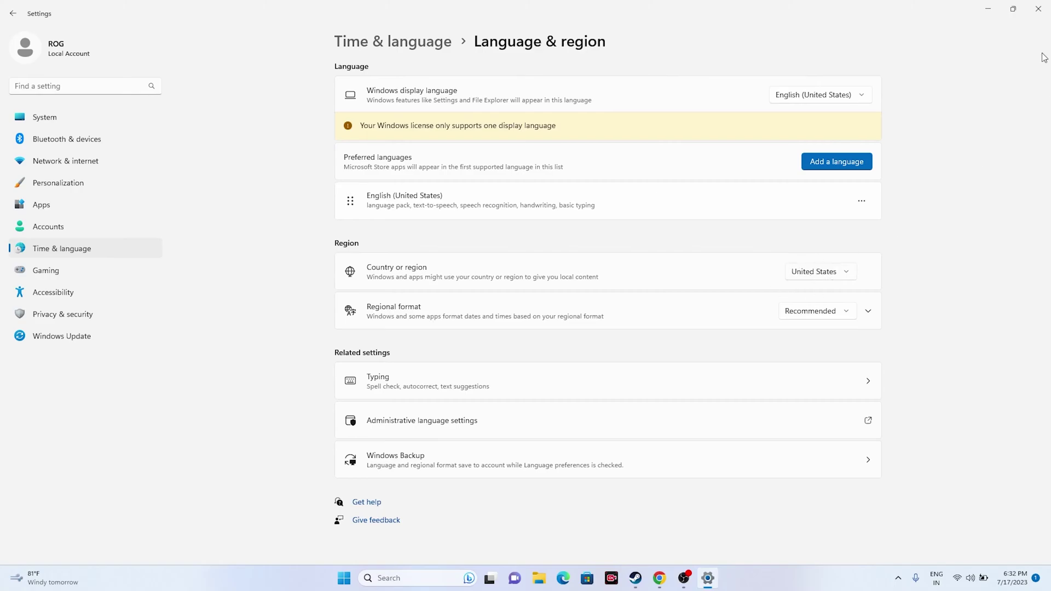
click(1038, 9)
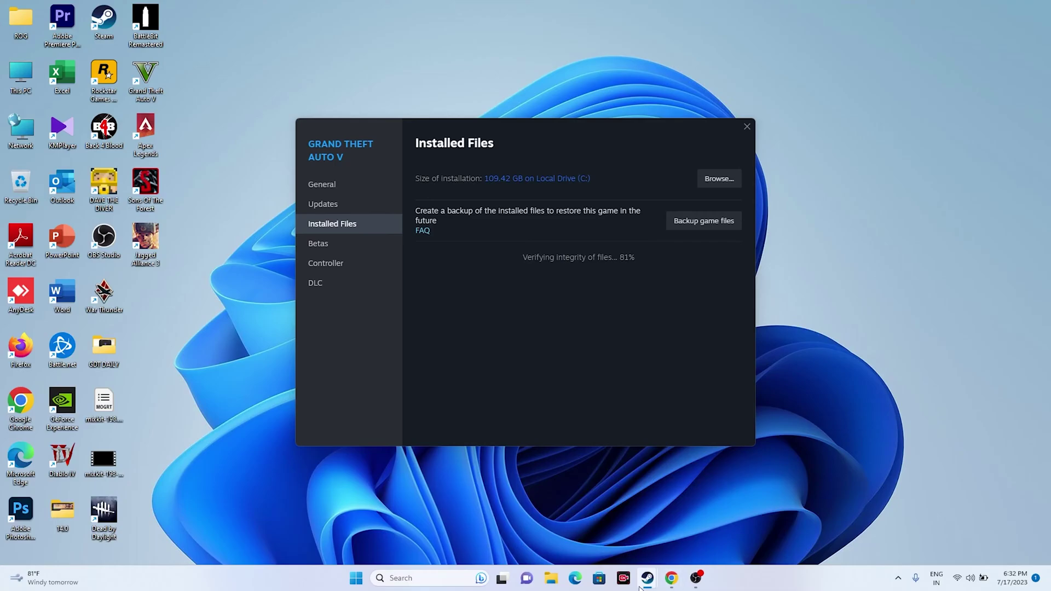
Switch back to Steam and return to Grand Theft Auto V's library page.
mouse_move(657, 583)
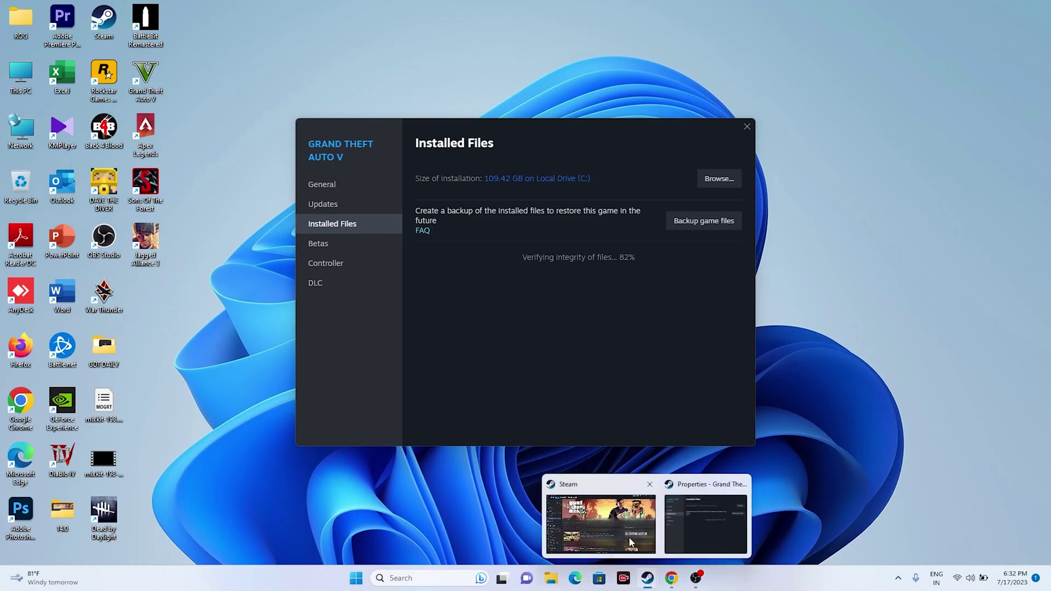
click(720, 528)
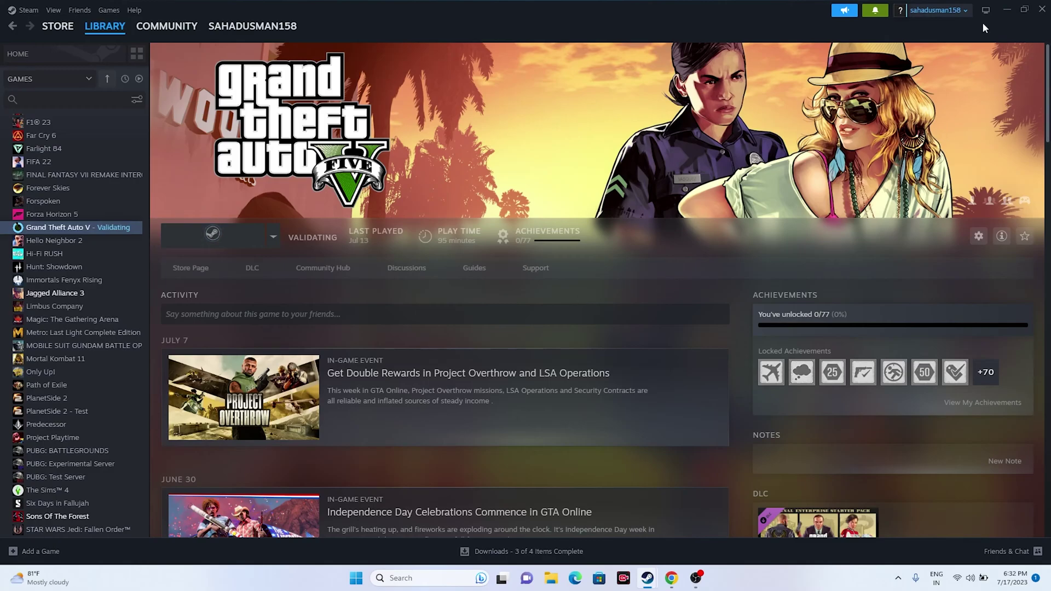
Minimise Steam and open the Documents folder in File Explorer.
click(1005, 11)
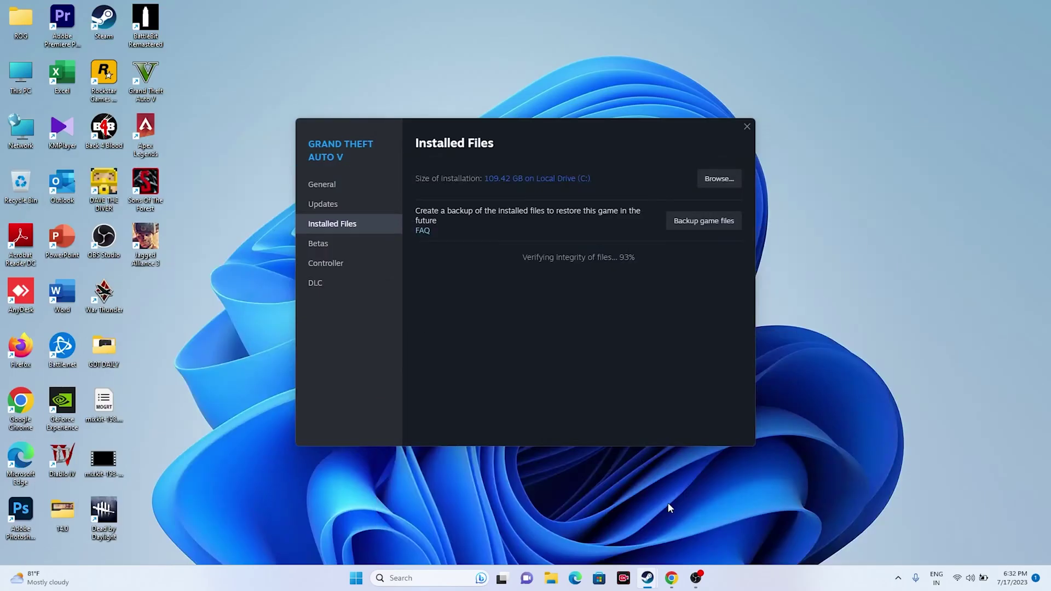
click(553, 578)
click(61, 349)
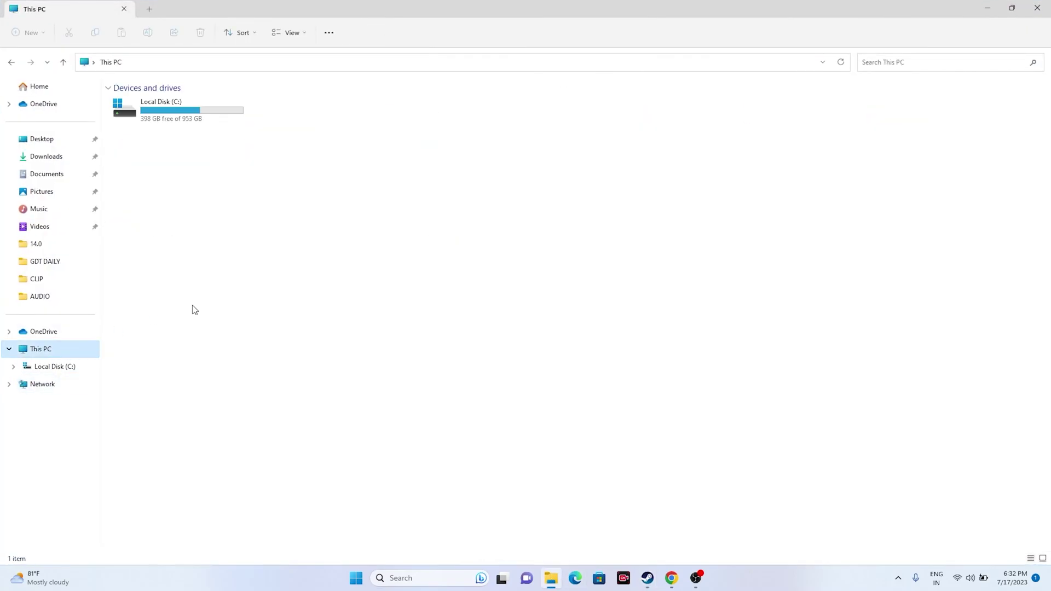
click(47, 174)
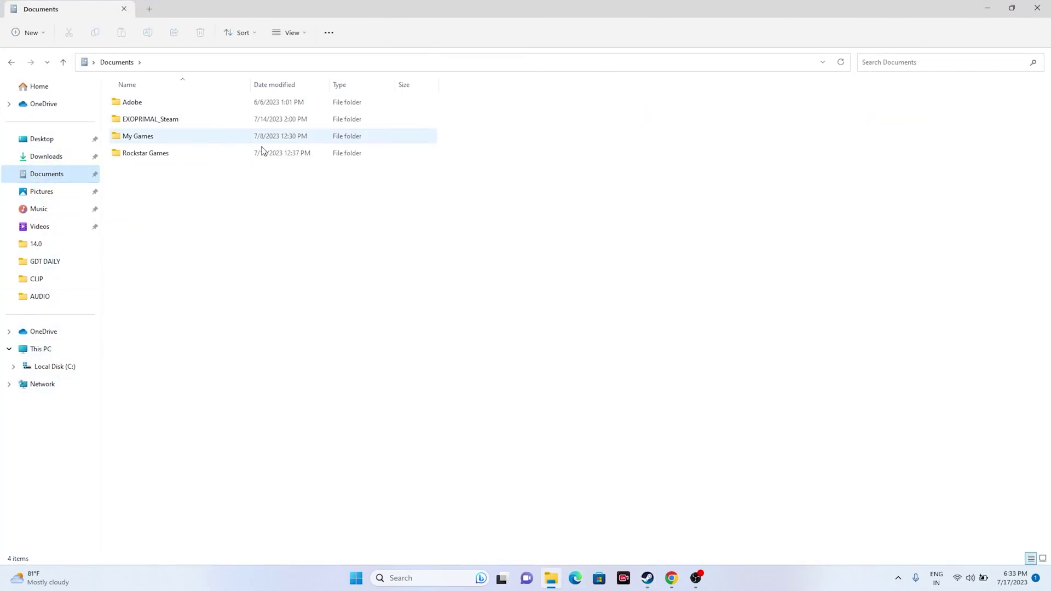
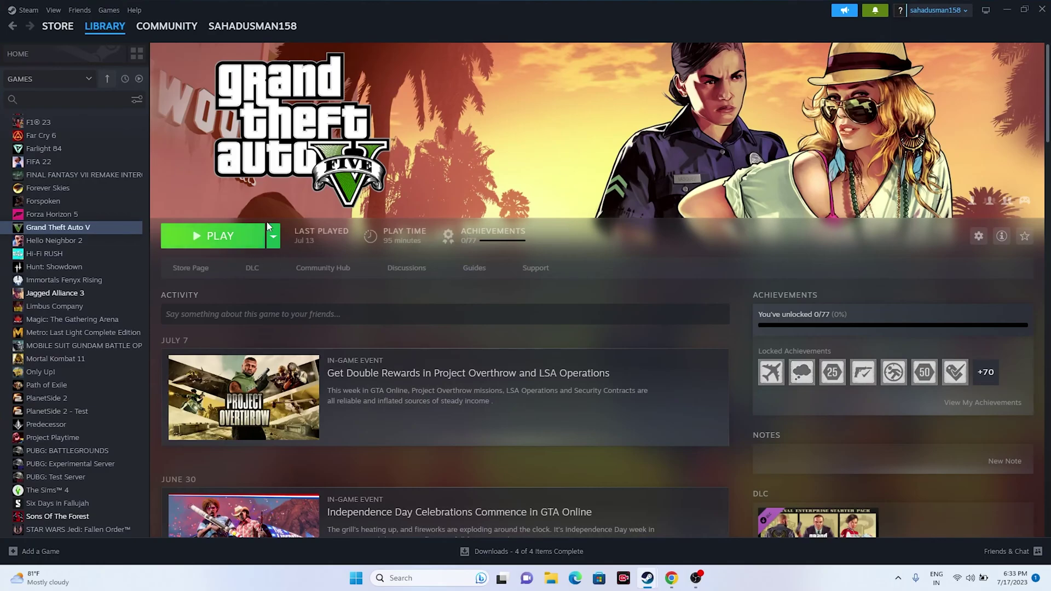
Check the file verification result in Grand Theft Auto V's Installed Files properties and close the properties window.
mouse_move(647, 578)
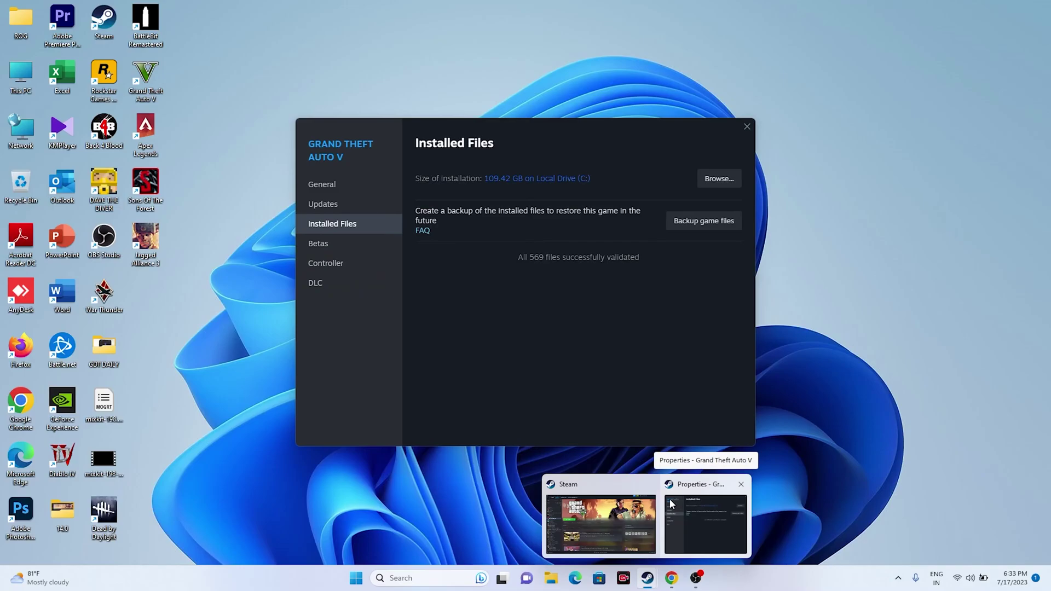
click(684, 528)
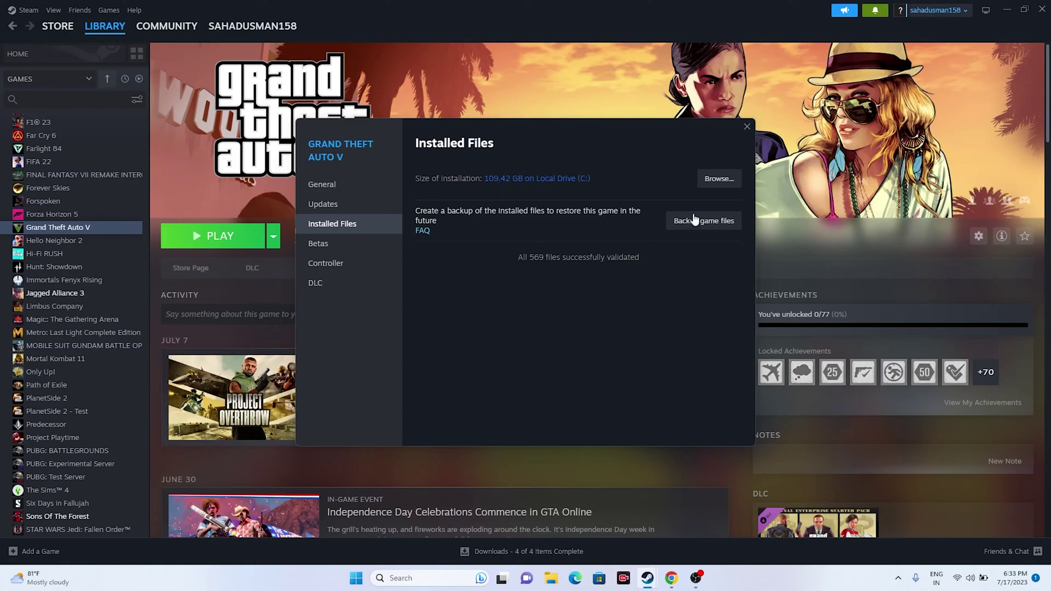
click(746, 126)
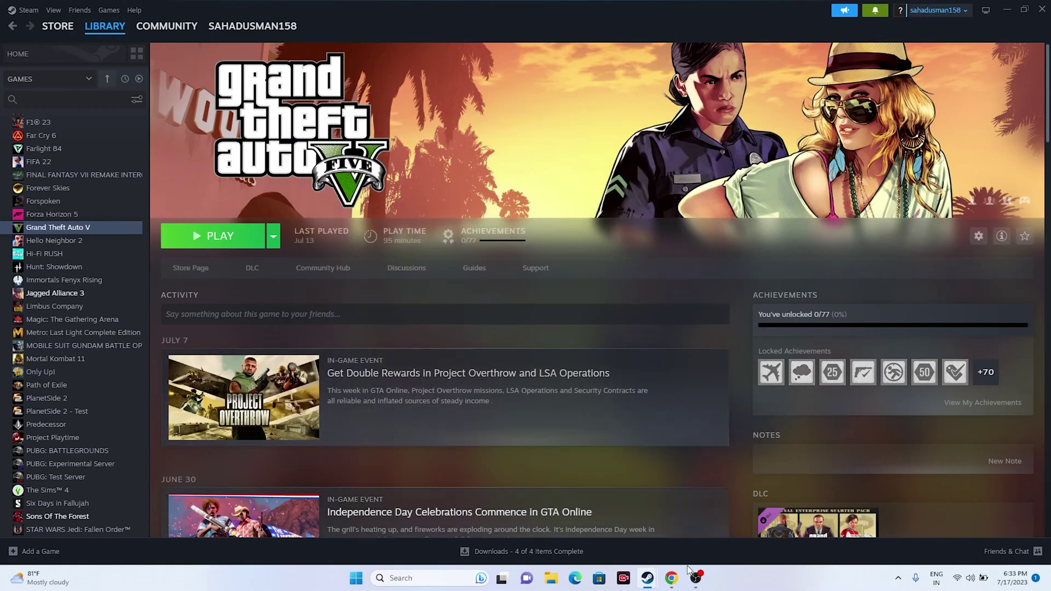
mouse_move(651, 581)
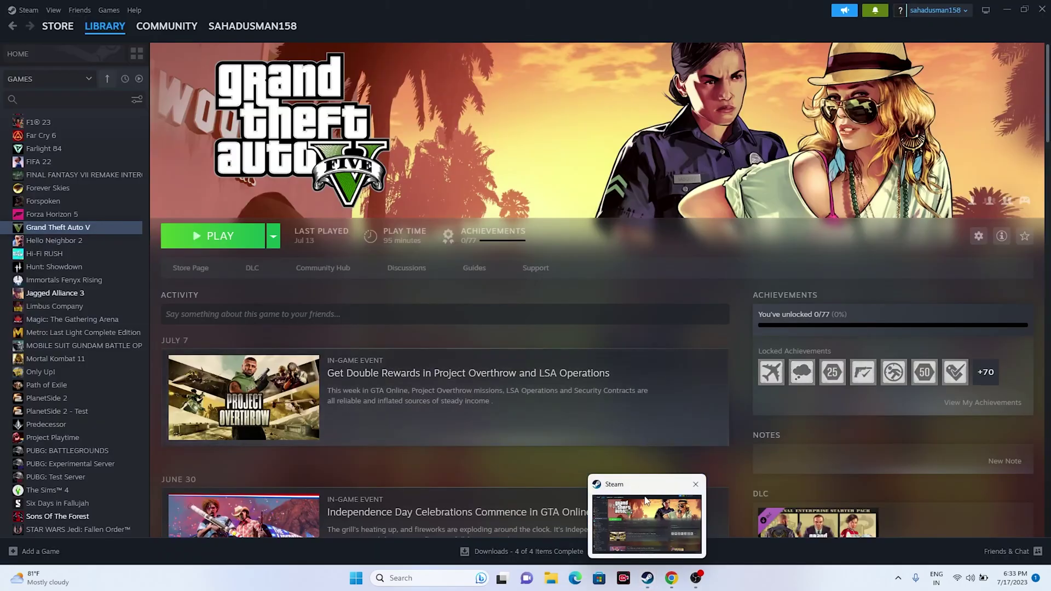
click(531, 425)
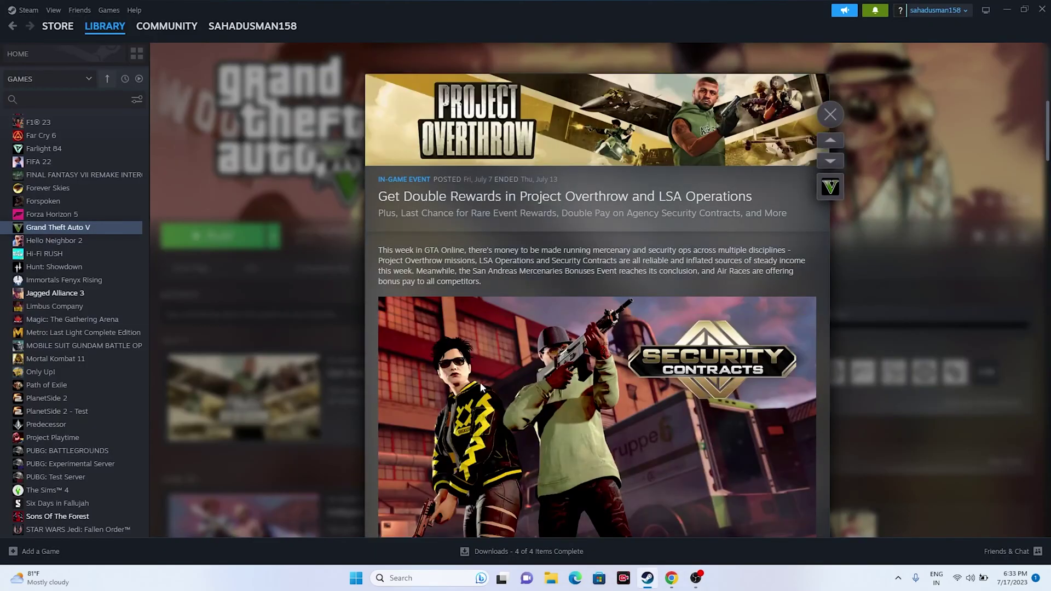
click(242, 276)
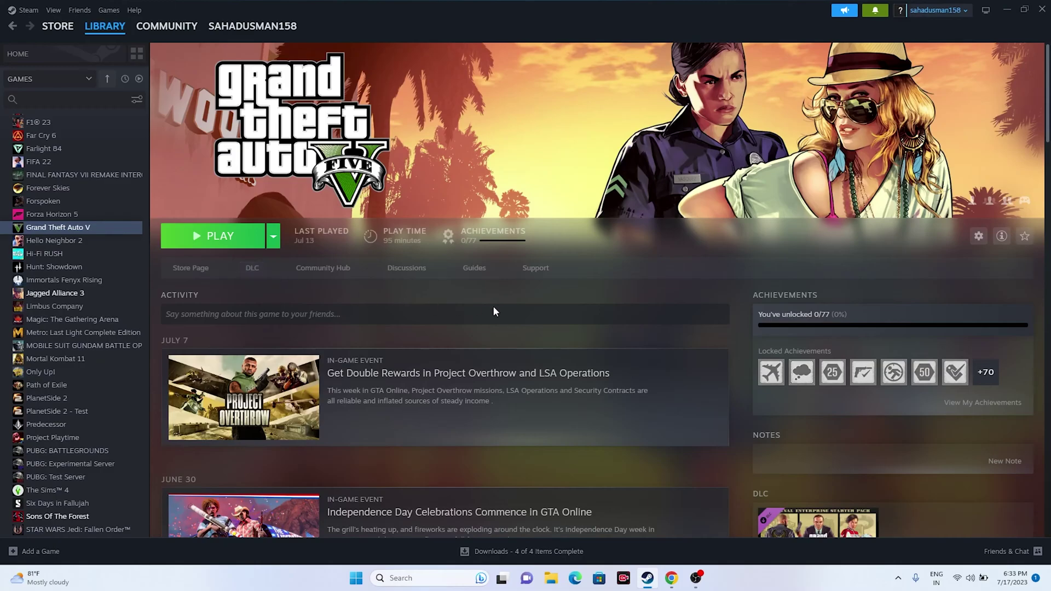
Minimise Steam and open the list of apps allowed through Windows Defender Firewall in Control Panel.
click(1007, 9)
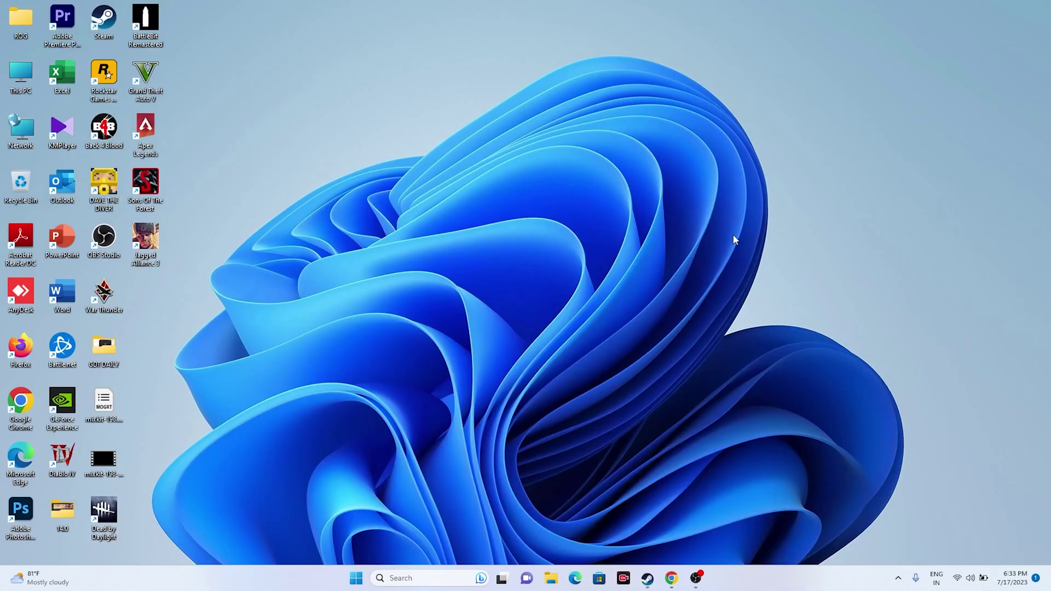
click(399, 579)
text(control)
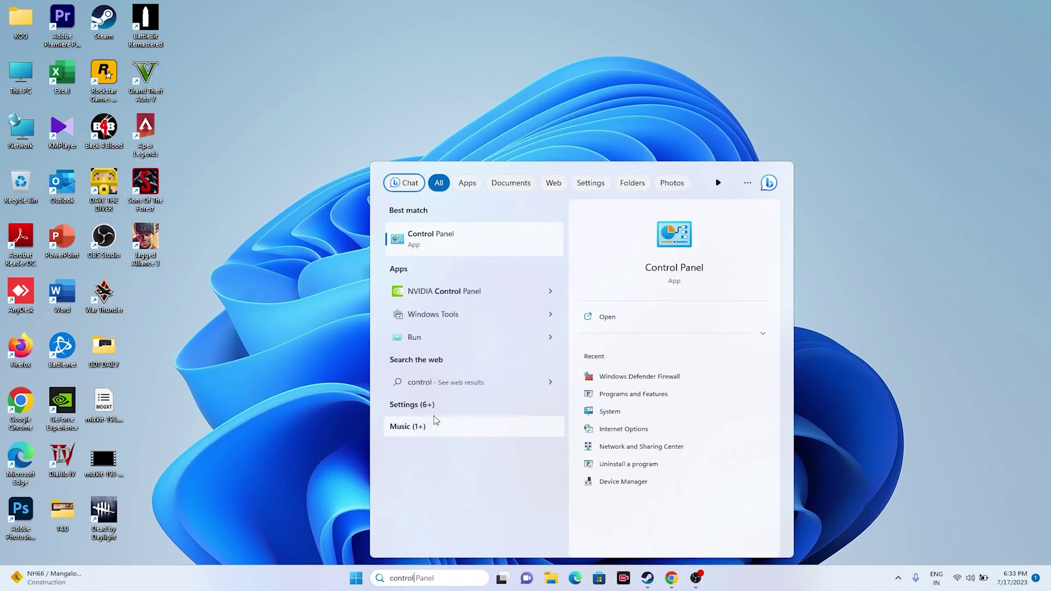
click(453, 244)
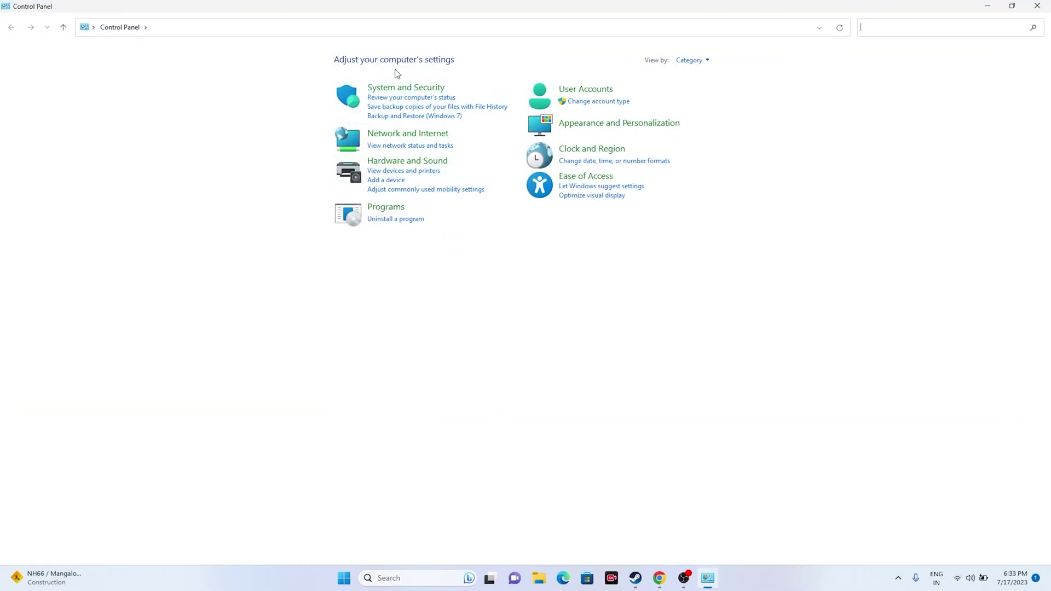
click(386, 88)
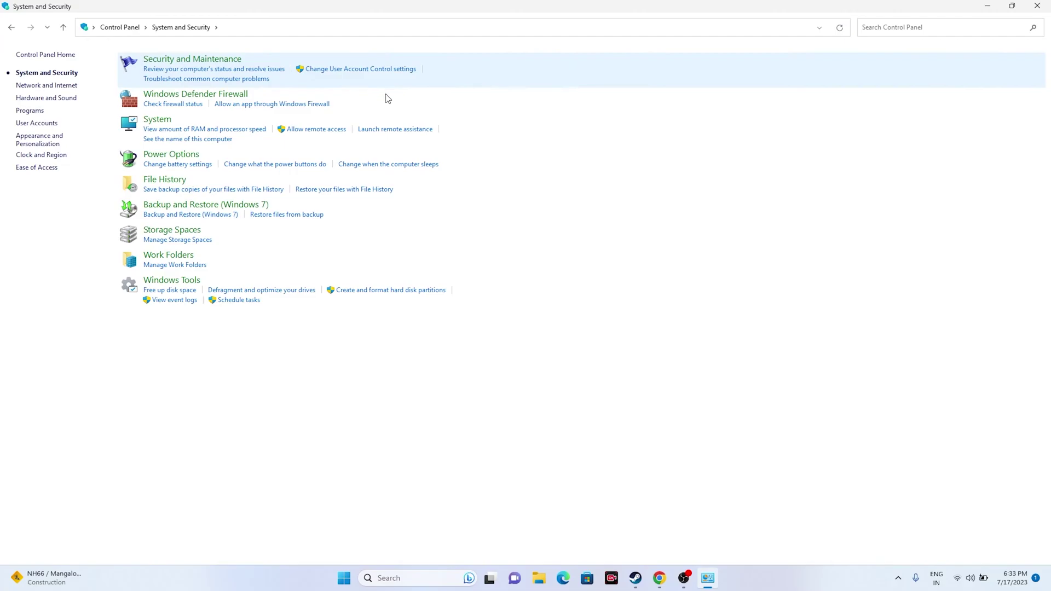
click(184, 97)
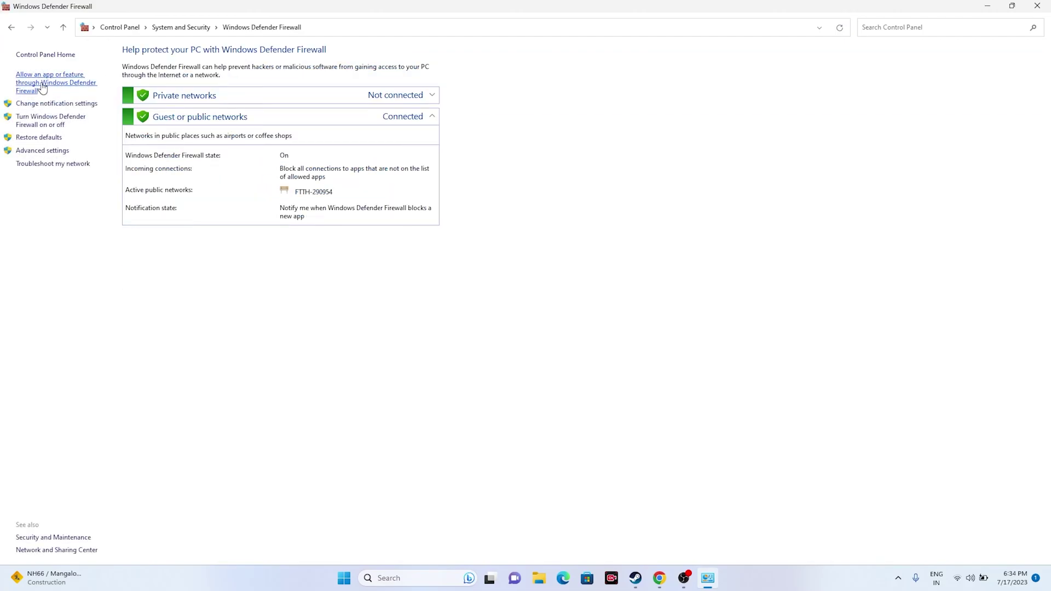
click(42, 87)
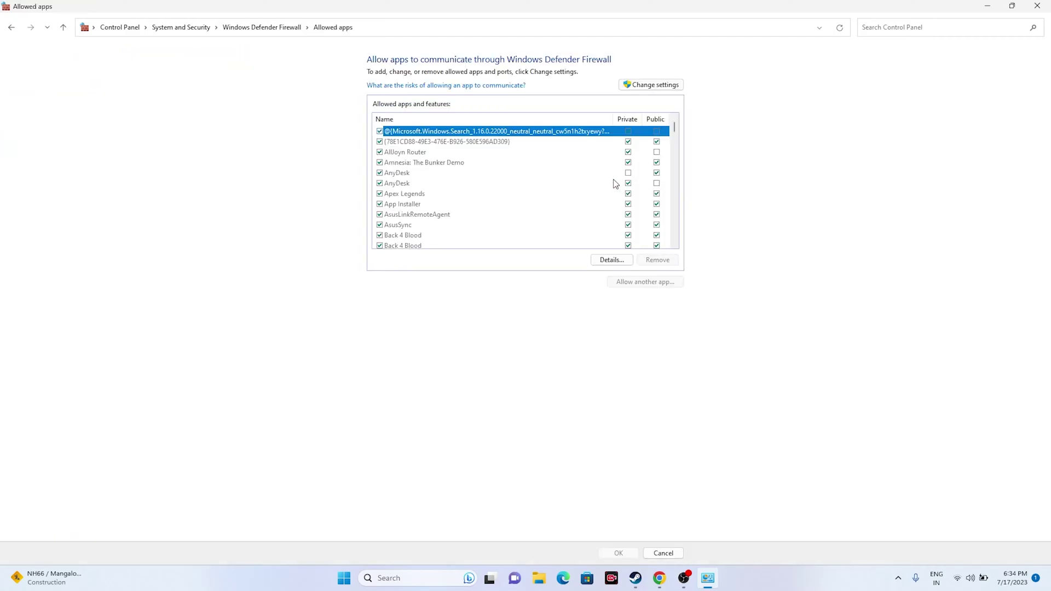
Check the private and public network permissions of Grand Theft Auto V and unlock the allowed apps list for changes.
scroll(596, 186, down, 5)
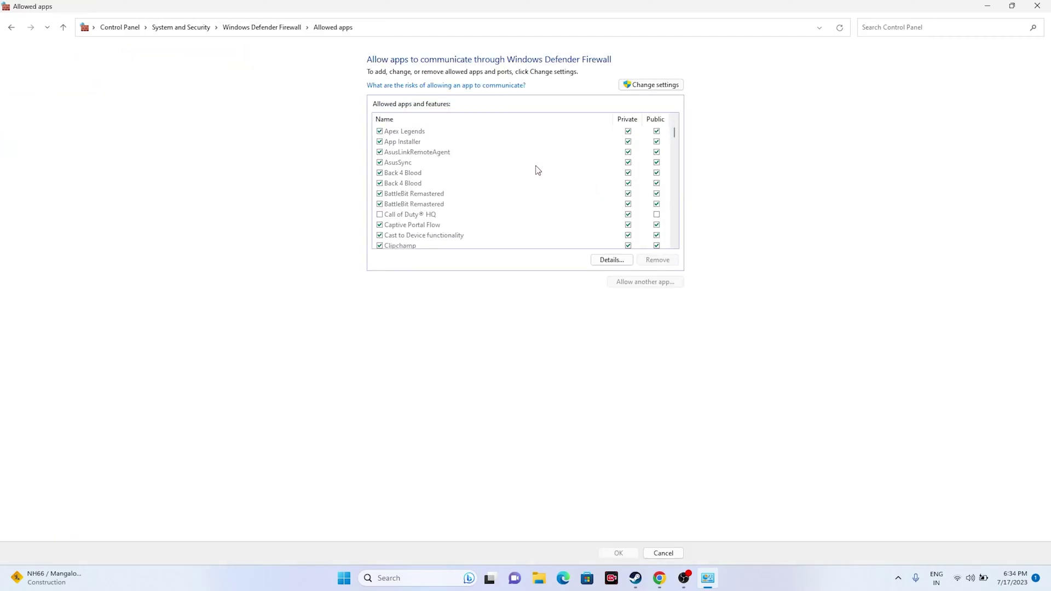
scroll(538, 170, down, 8)
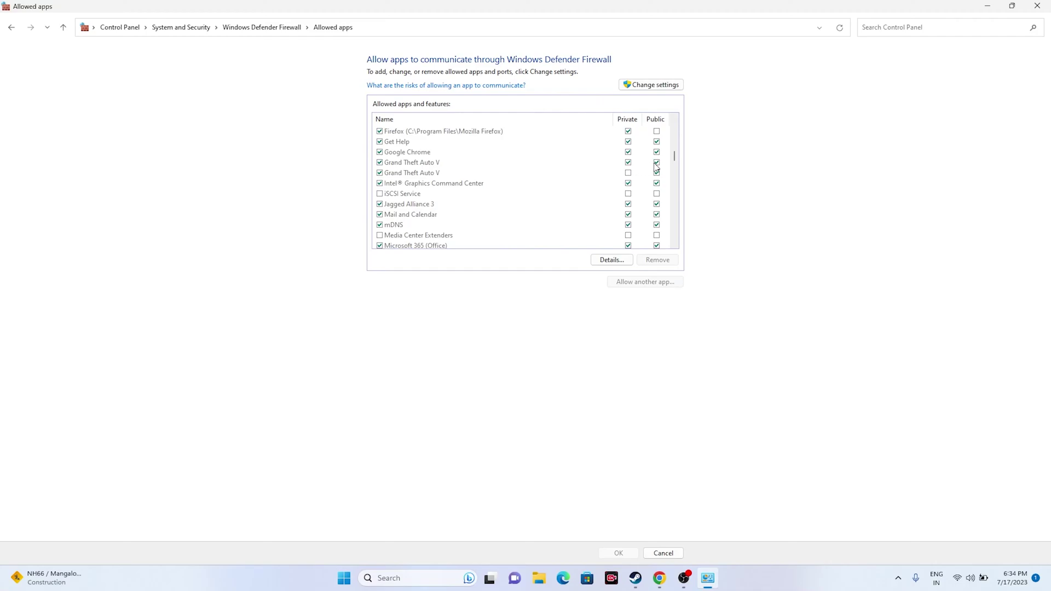
click(628, 171)
click(627, 171)
click(649, 86)
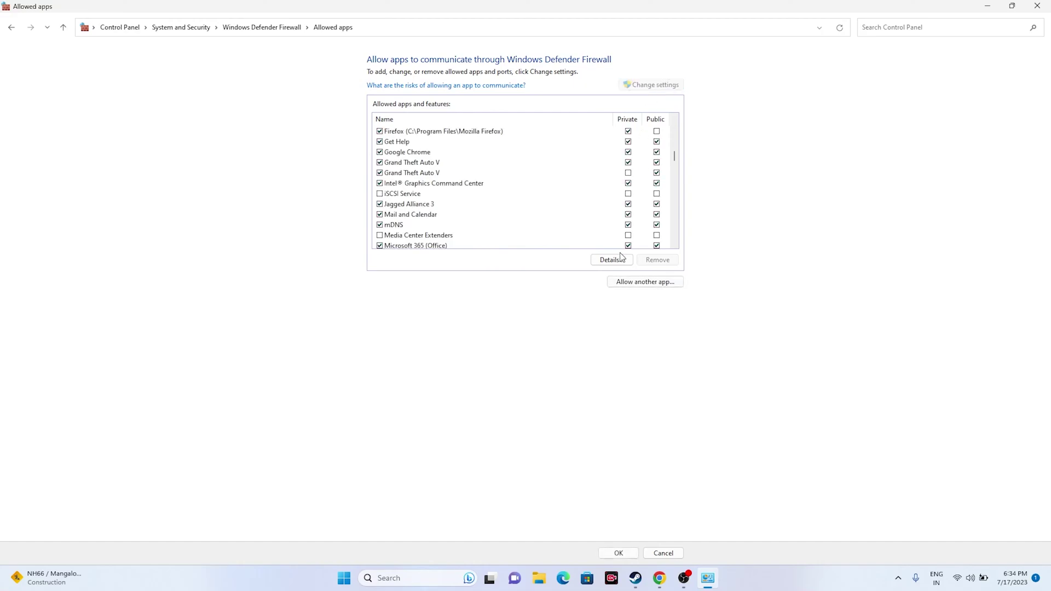
Start allowing another app and browse to the steamapps folder under Program Files (x86)\Steam on Local Disk (C:).
click(626, 281)
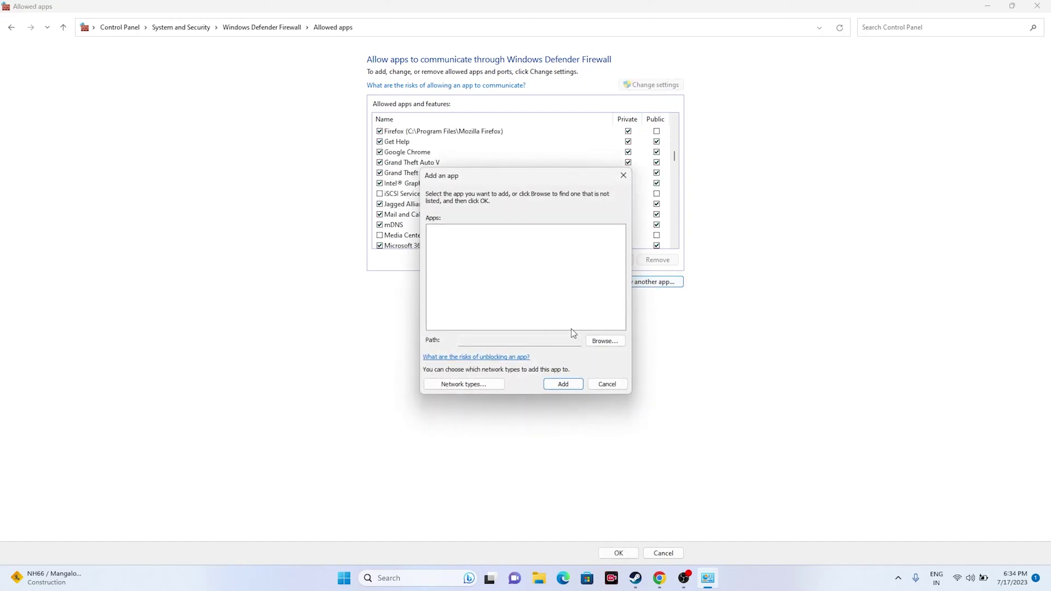
click(601, 340)
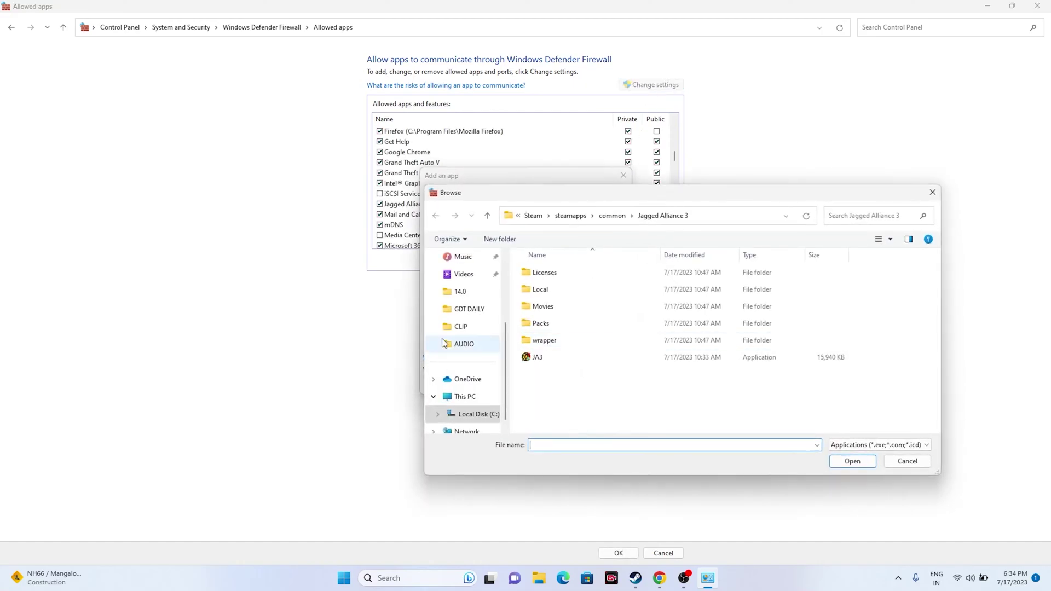
click(464, 396)
double_click(575, 280)
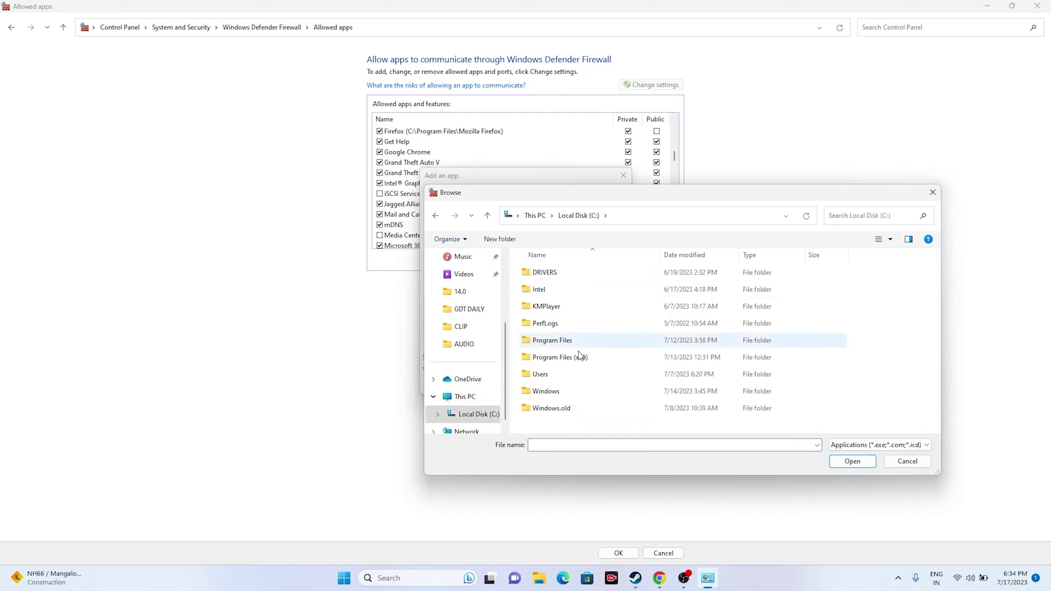
double_click(579, 363)
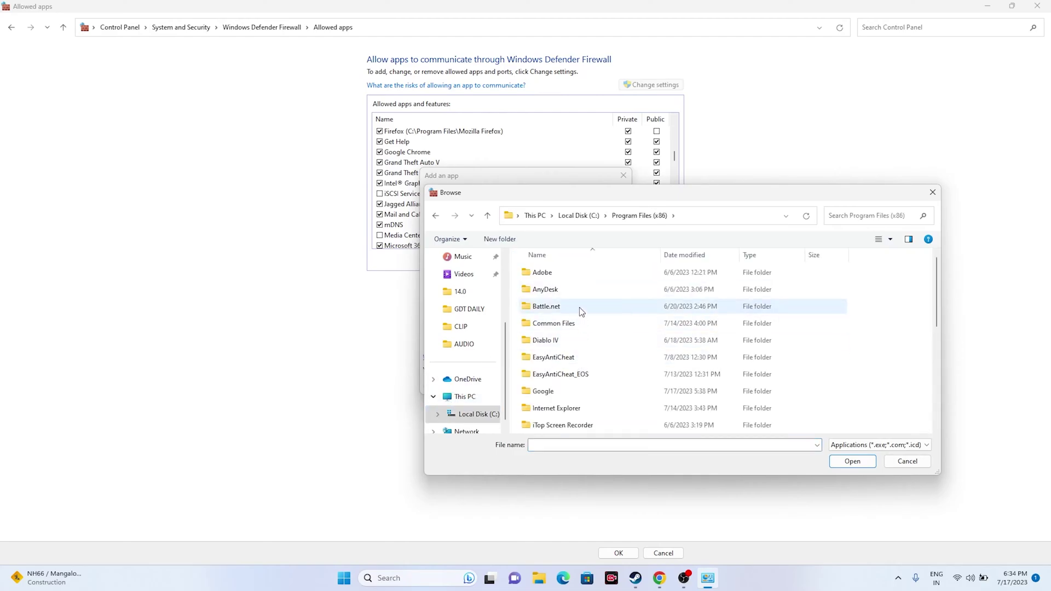
scroll(586, 308, down, 2)
scroll(585, 307, down, 3)
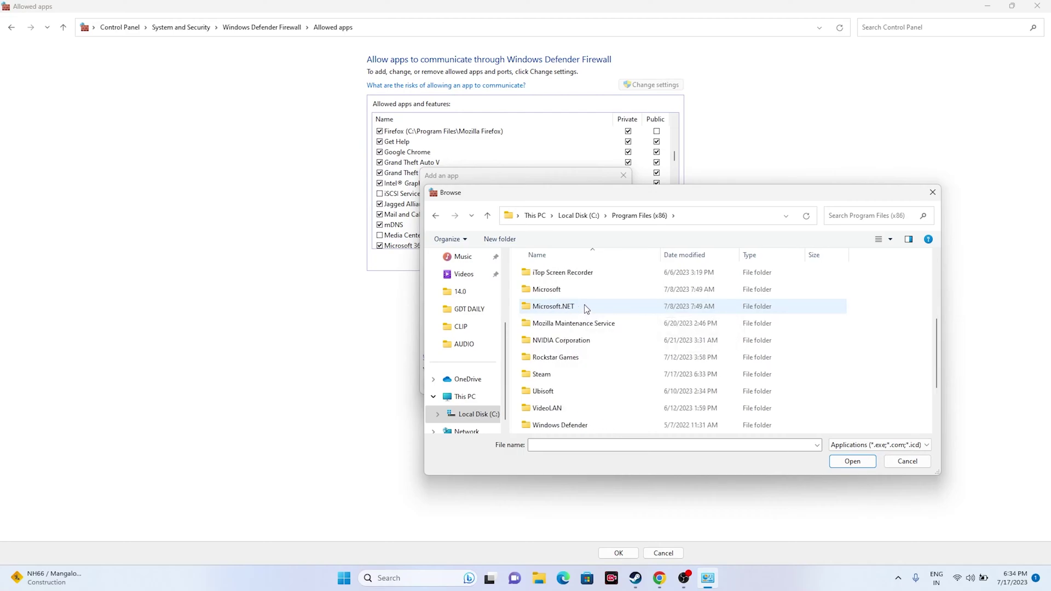
double_click(564, 291)
scroll(572, 340, down, 4)
double_click(573, 336)
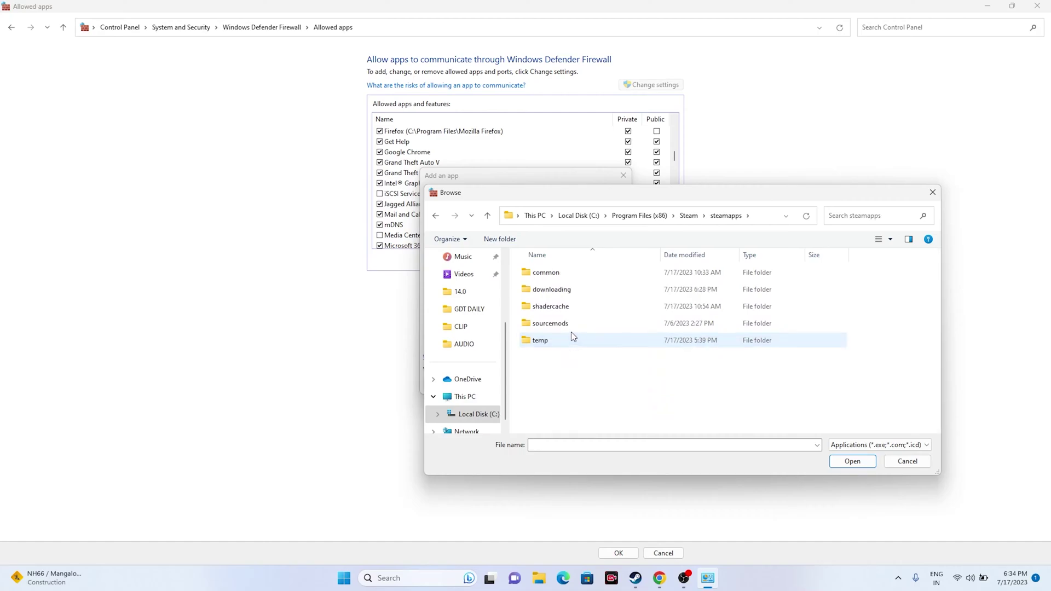
Choose the GTA5 application from the common\Grand Theft Auto V folder as the app to allow.
click(568, 278)
double_click(567, 278)
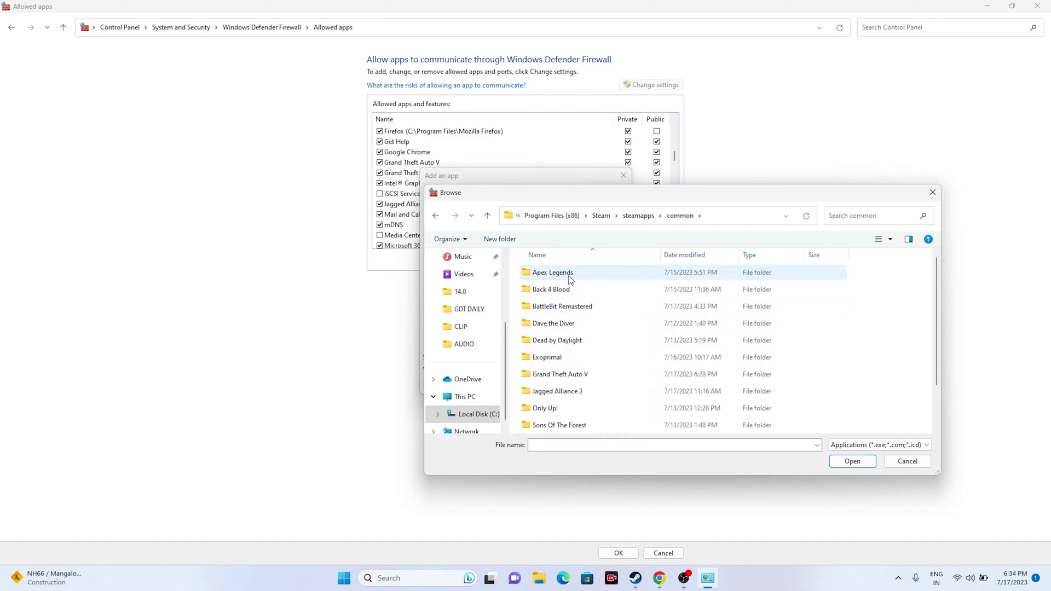
scroll(571, 342, down, 1)
double_click(563, 325)
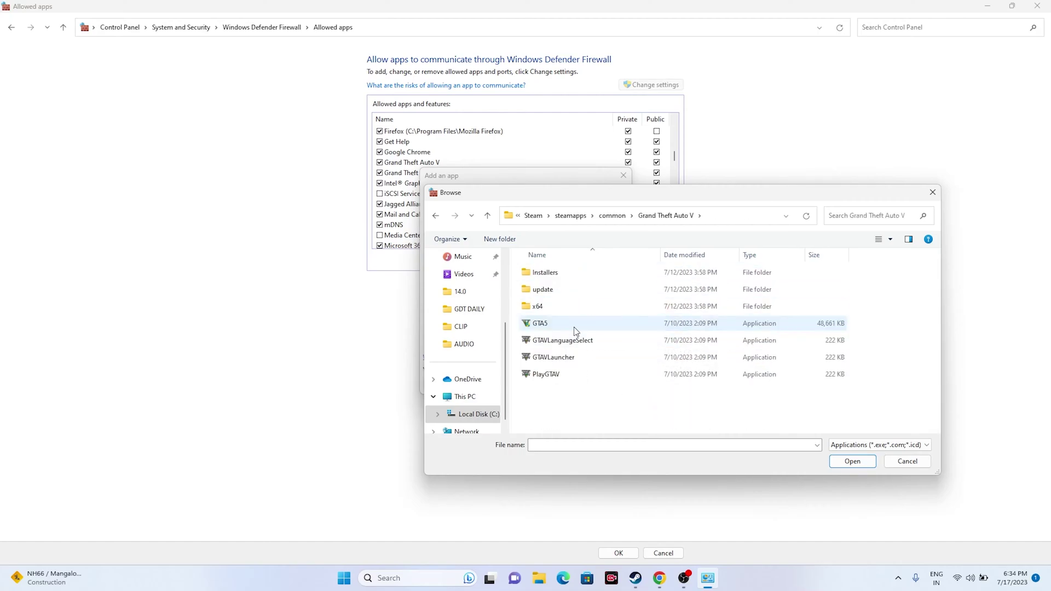
click(548, 325)
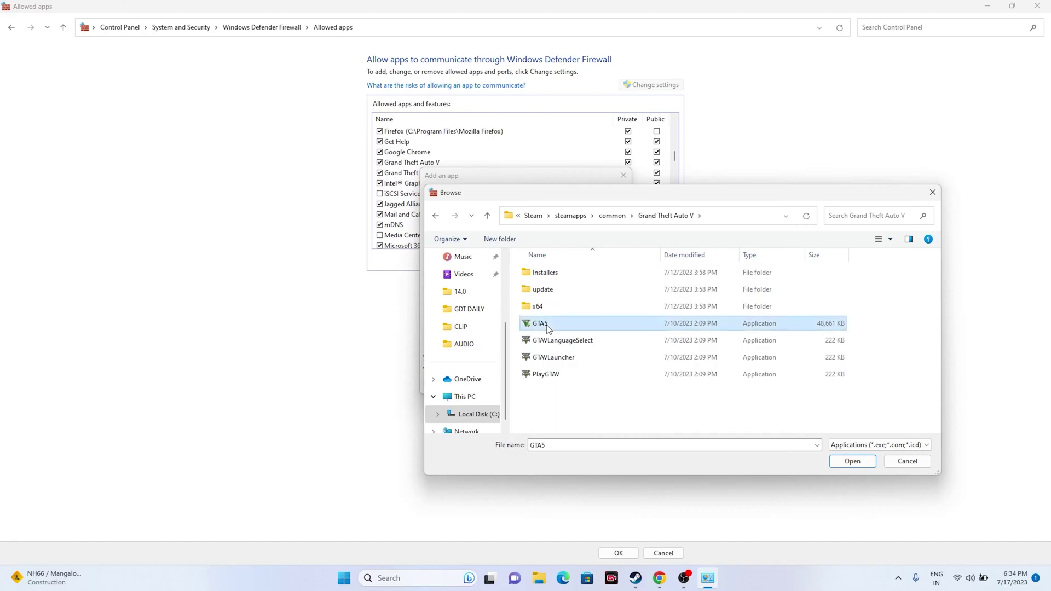
click(852, 461)
Try to add Grand Theft Auto V to the allowed apps, and close the Add an app dialog and Control Panel.
click(563, 385)
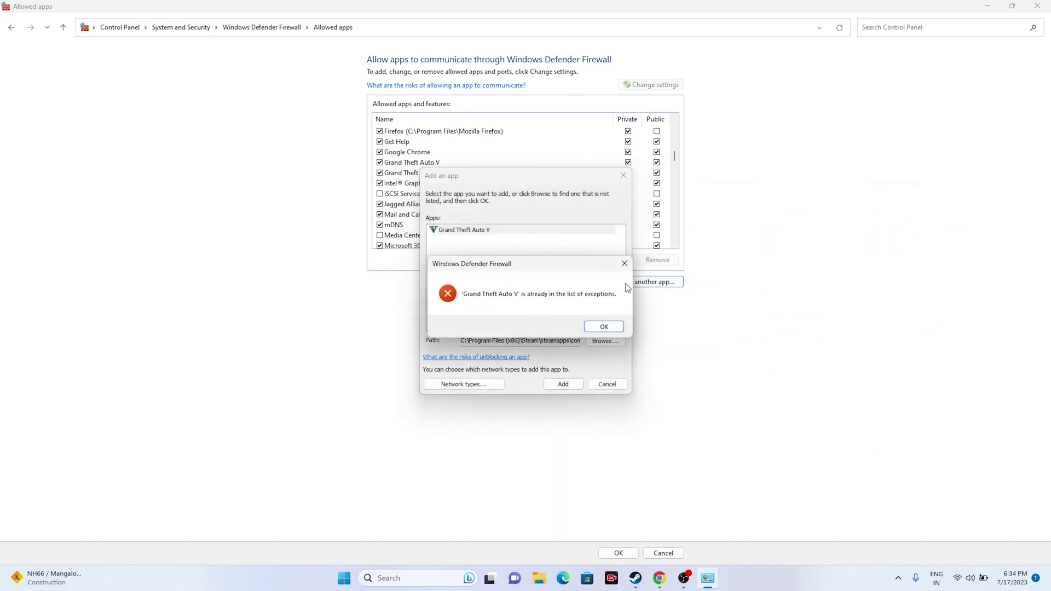
click(613, 326)
click(623, 176)
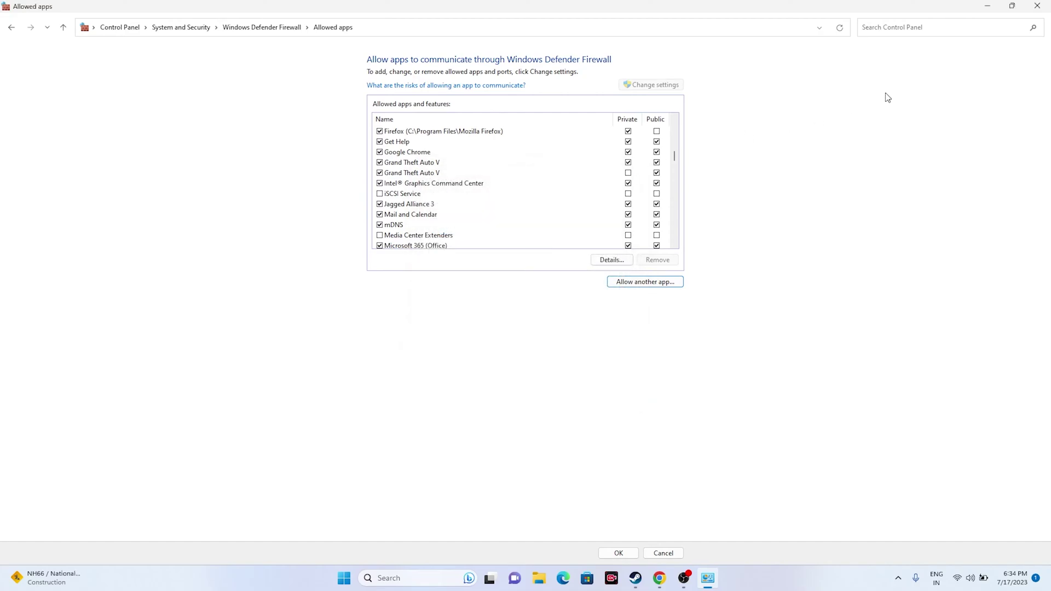
click(1037, 7)
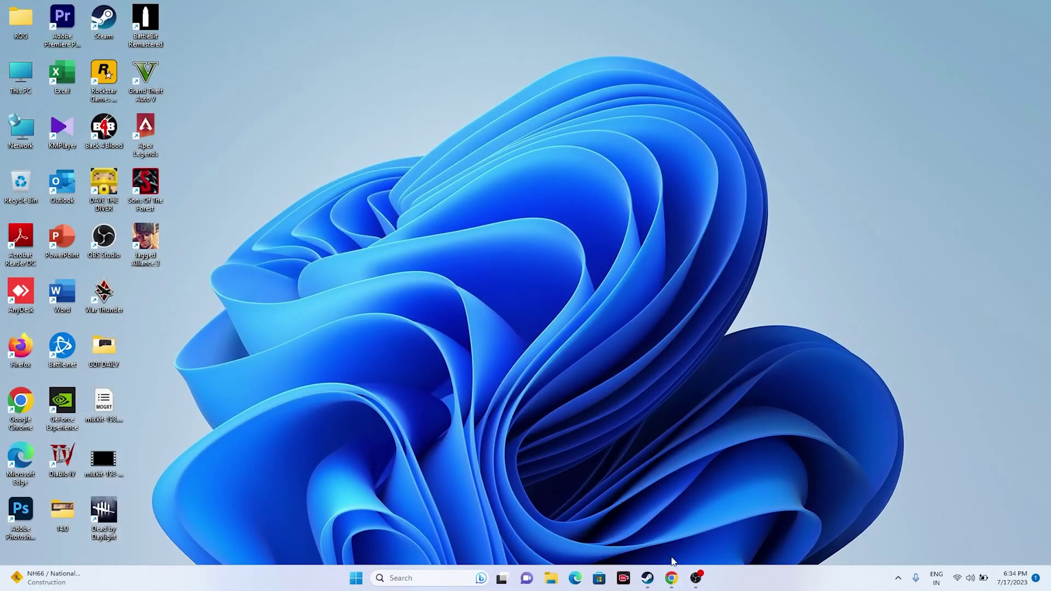
Glance at Steam's Grand Theft Auto V page, minimise it, and open System Configuration with its list of services.
click(647, 578)
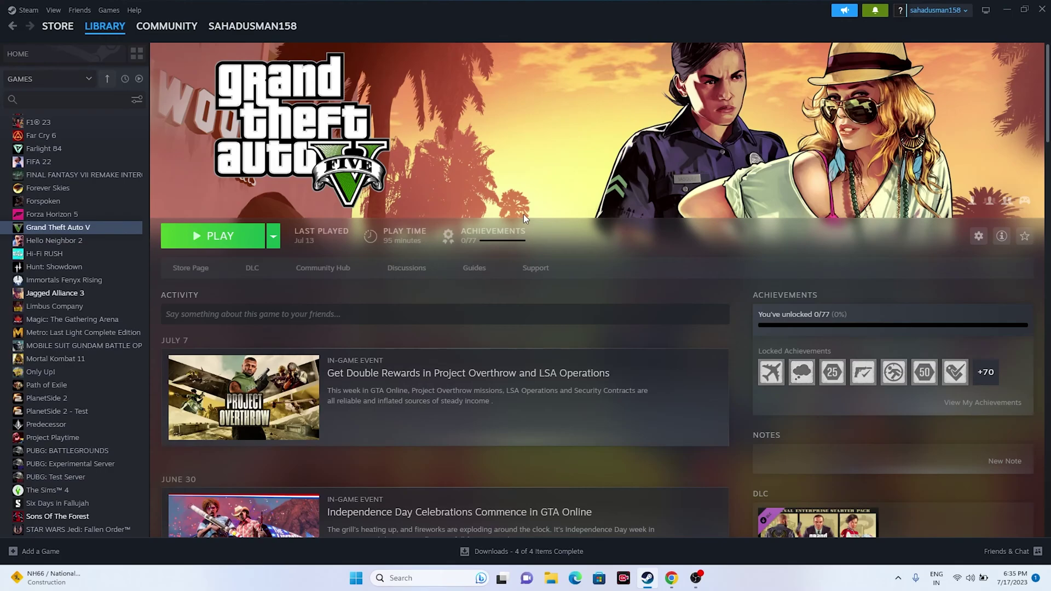
click(1002, 11)
click(402, 577)
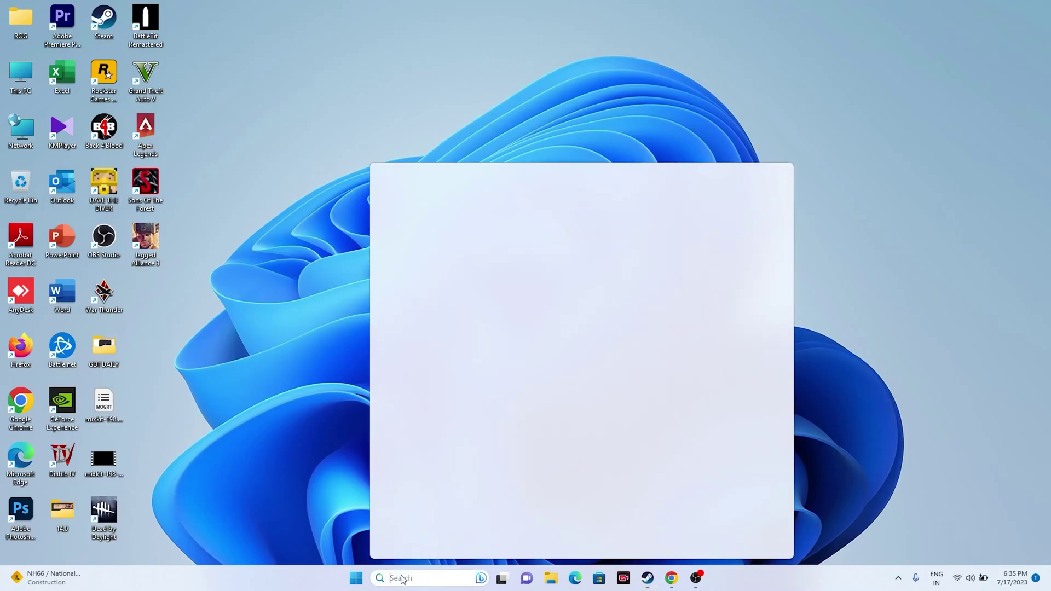
click(444, 358)
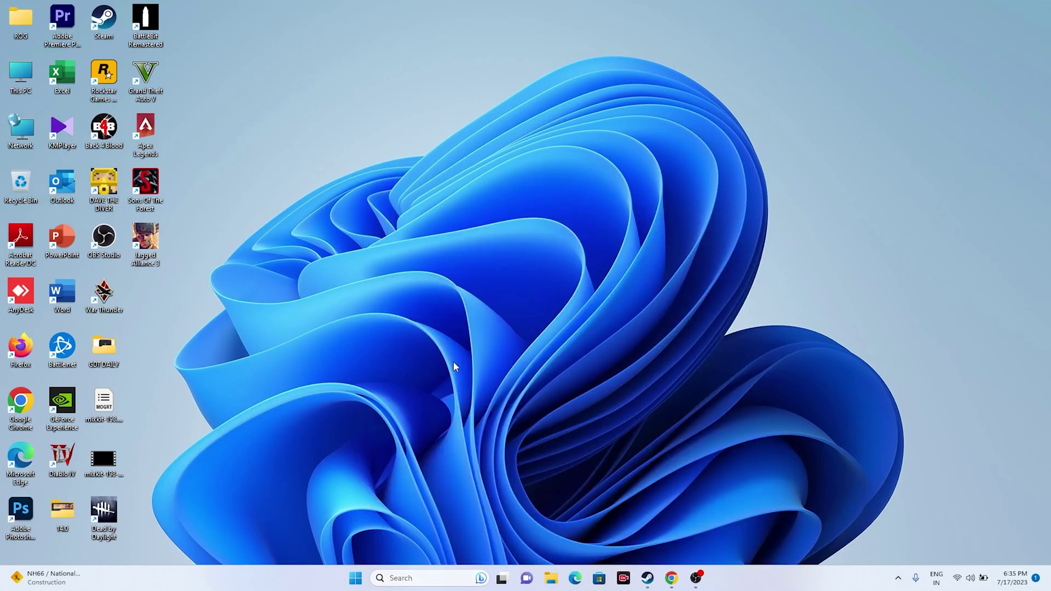
click(448, 207)
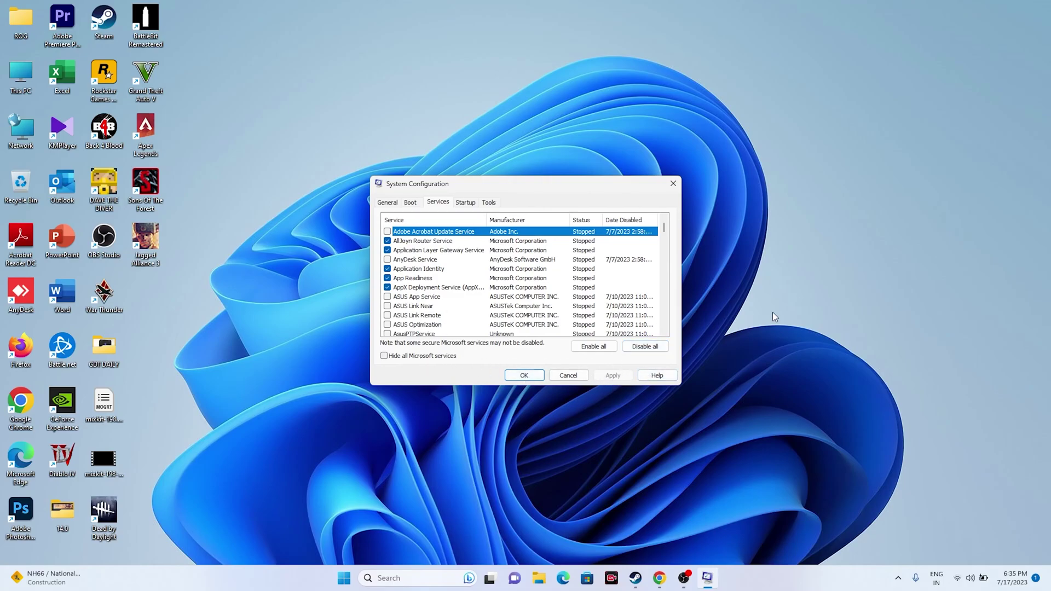
Close System Configuration, switch to Steam, and open the properties of Grand Theft Auto V in the library.
click(674, 184)
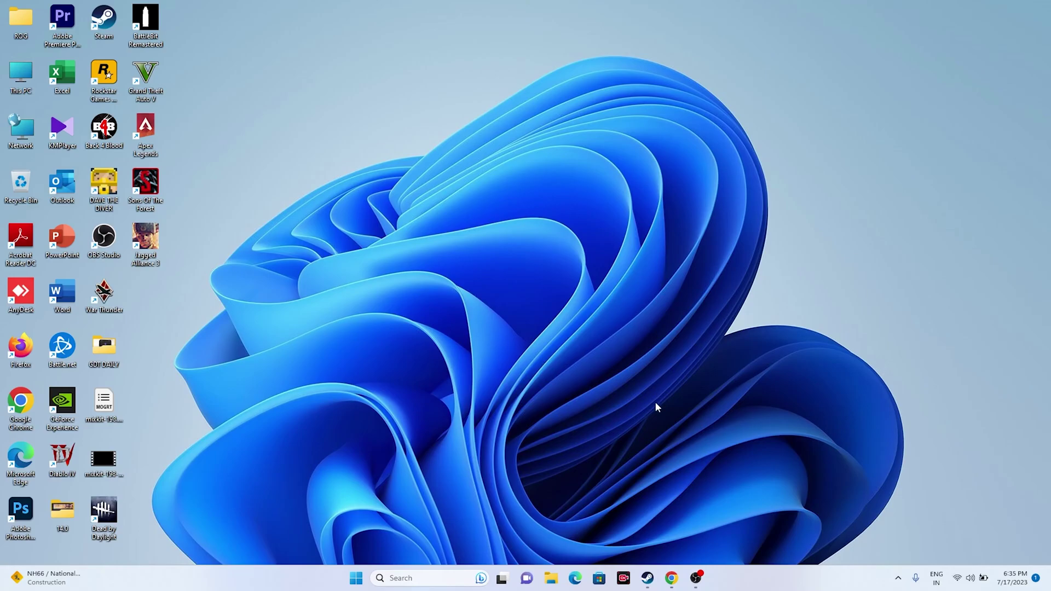
click(648, 578)
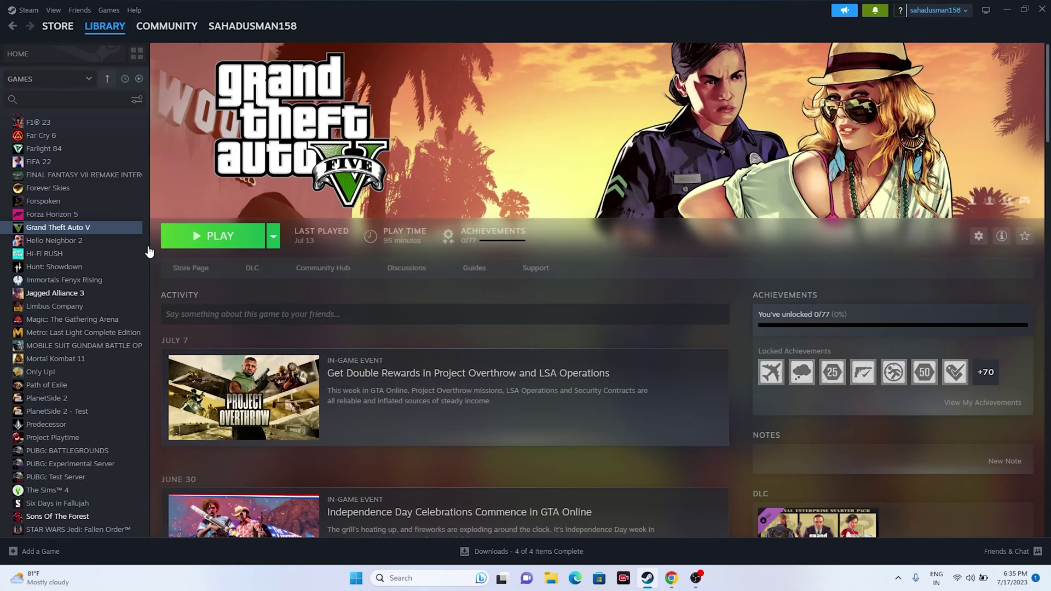
right_click(54, 233)
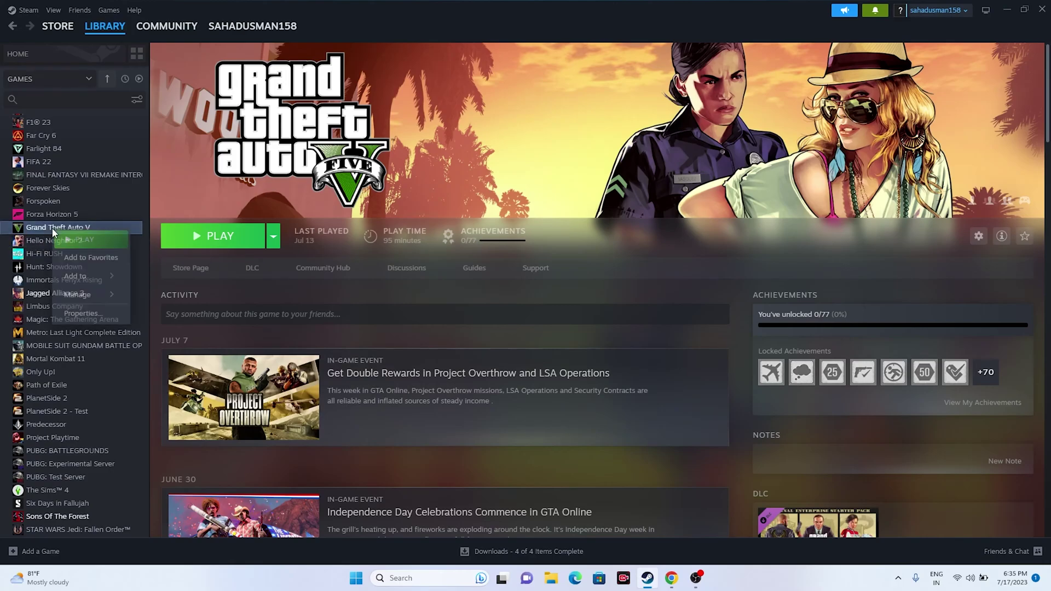
click(69, 314)
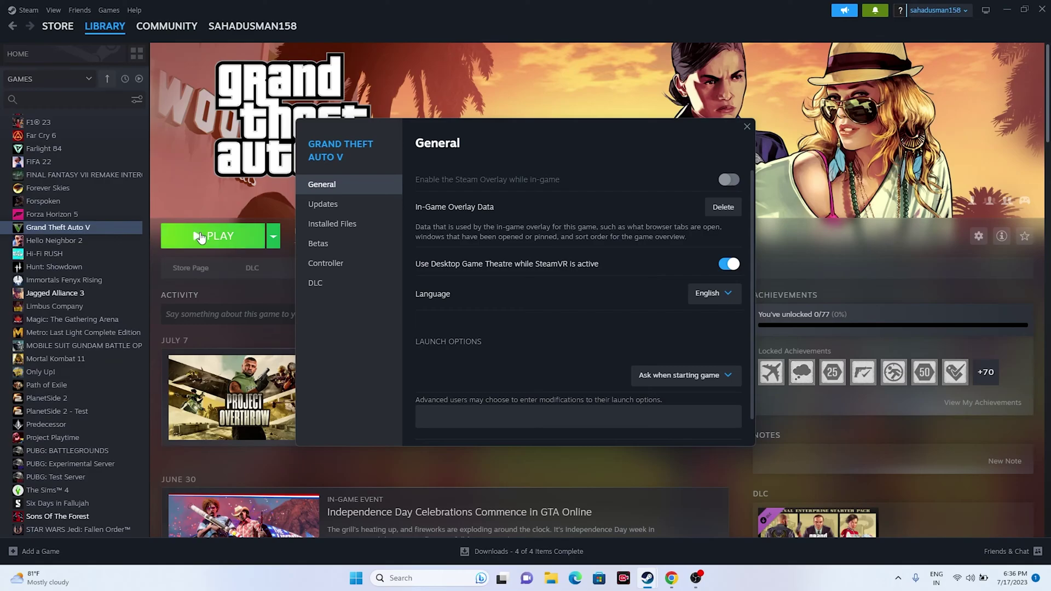
Enter -dx112 as the game's launch option, close its properties, and minimise Steam.
click(484, 409)
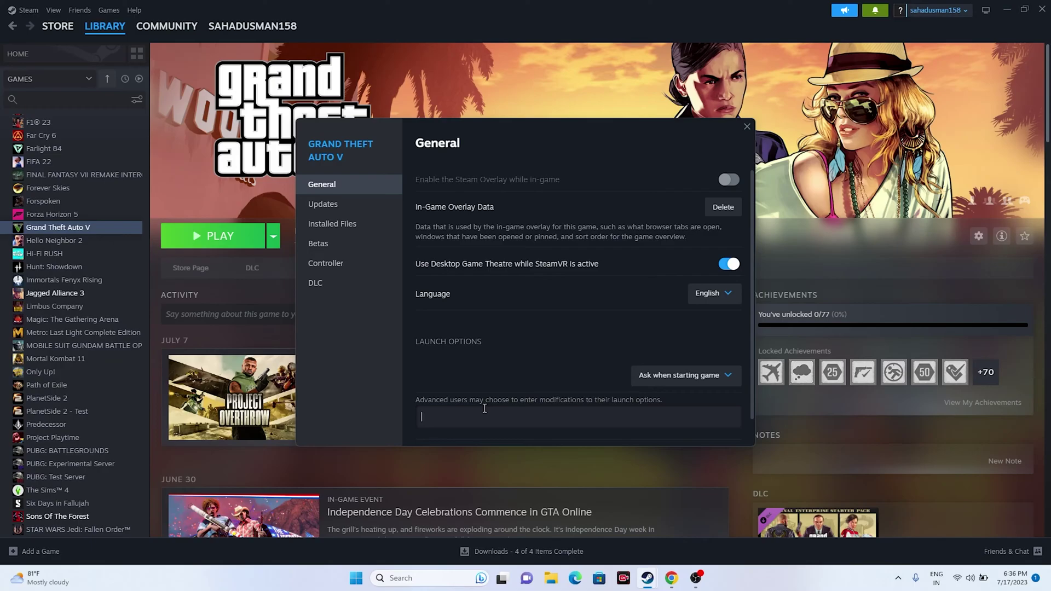
text(-dx112)
click(754, 127)
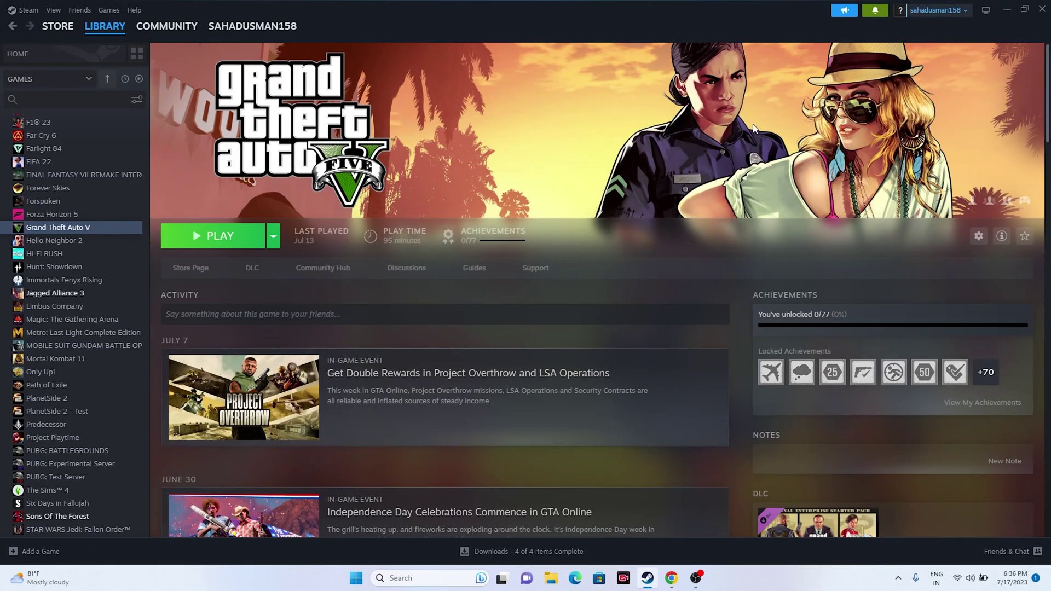
click(1003, 11)
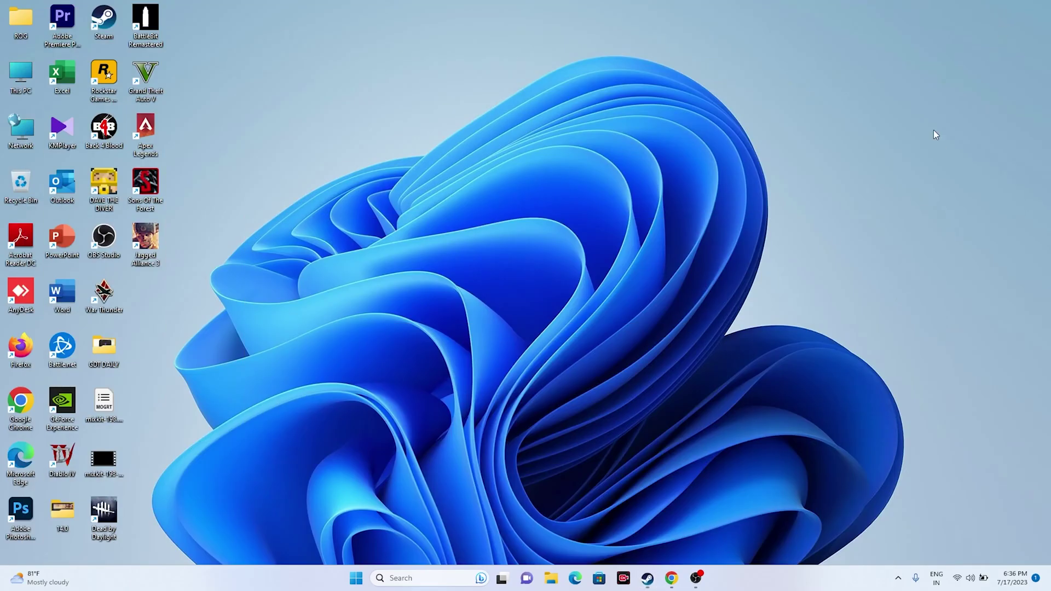
right_click(359, 583)
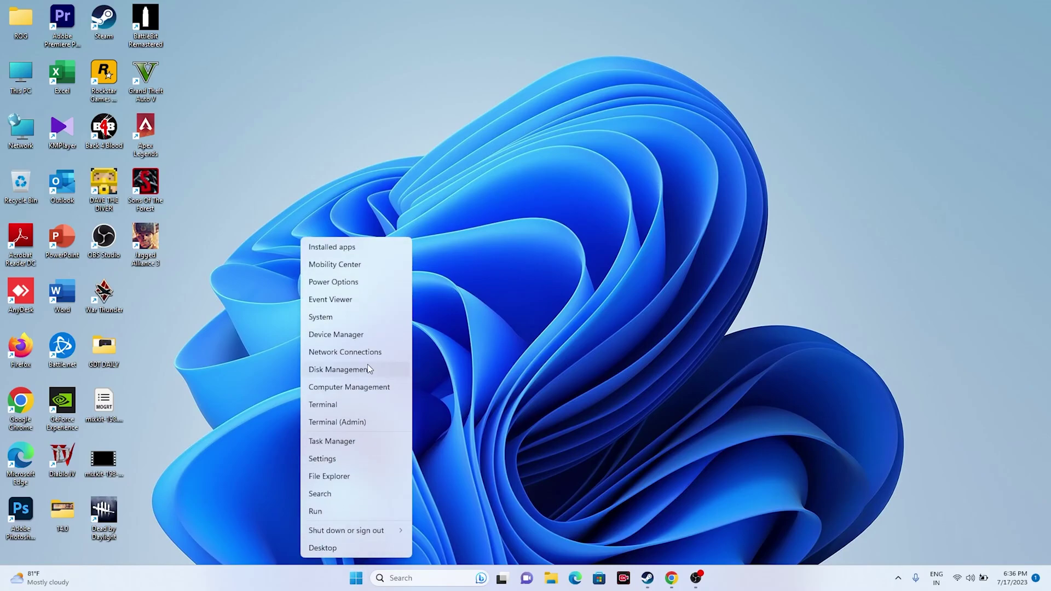
click(366, 335)
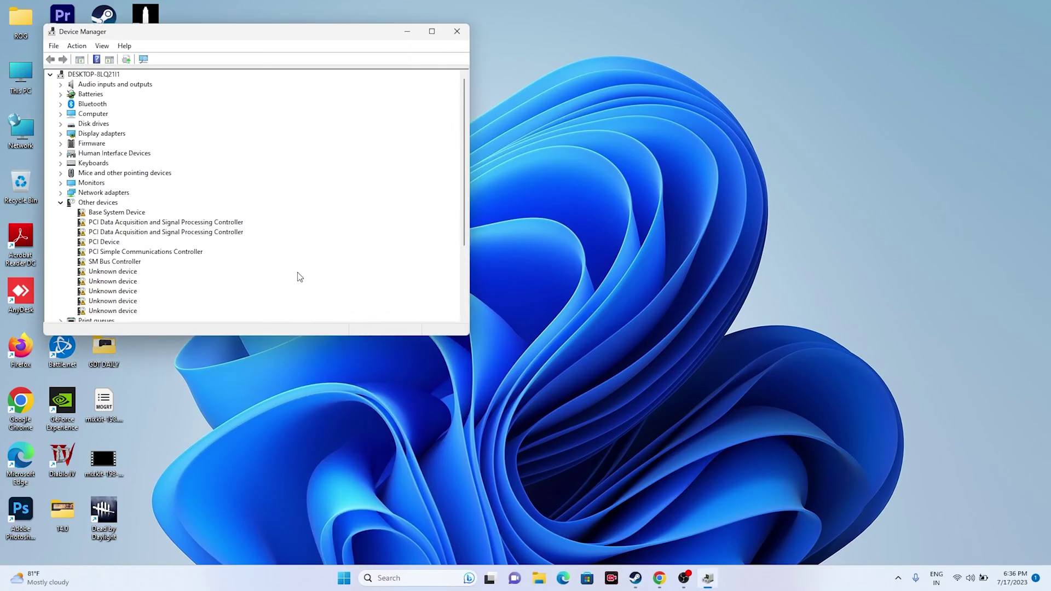
click(457, 31)
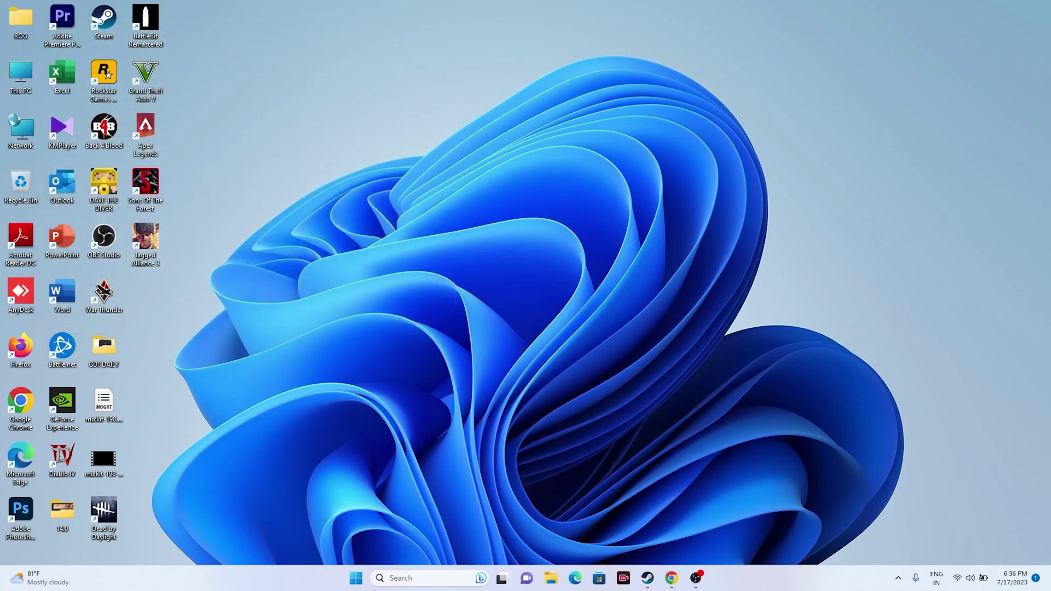
Open Task Manager maximised, examine the running apps and background processes, and close it.
right_click(357, 585)
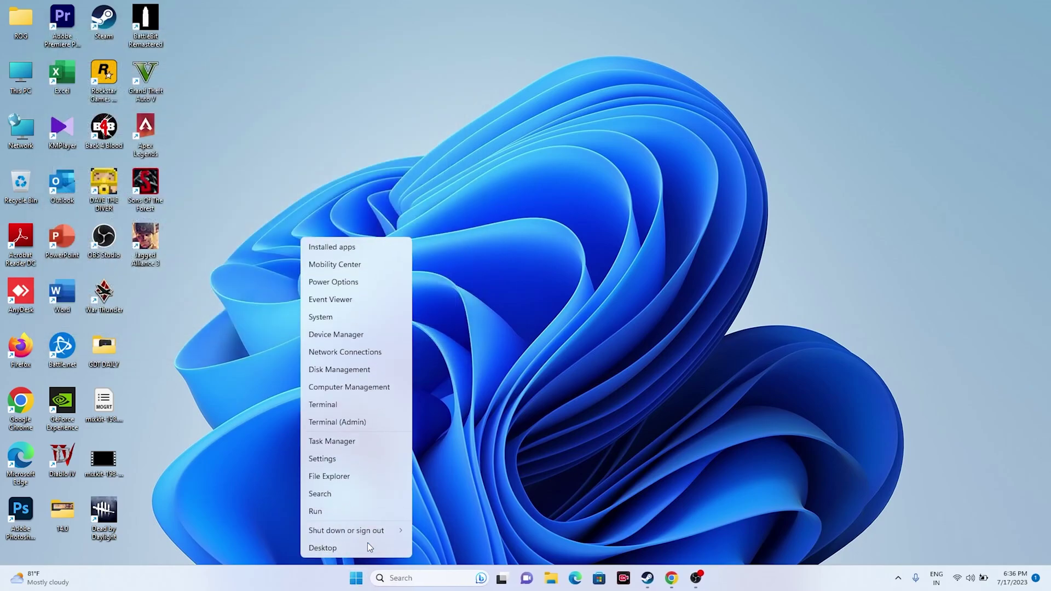
click(346, 443)
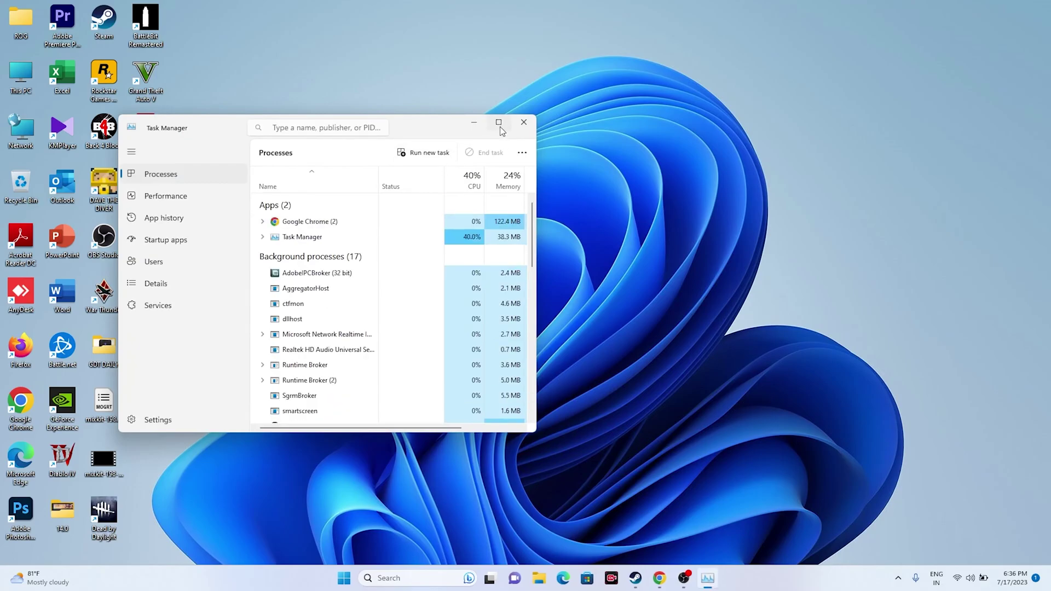
click(498, 122)
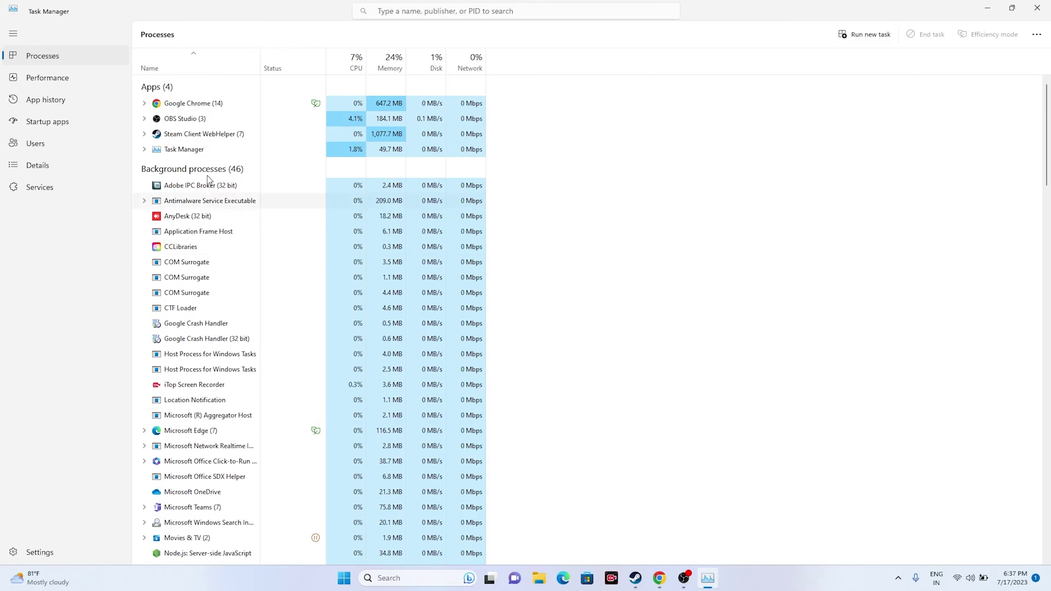
click(1036, 8)
Glance at Steam's Grand Theft Auto V page, minimise it, and open the Windows Graphics settings with the app list.
click(647, 578)
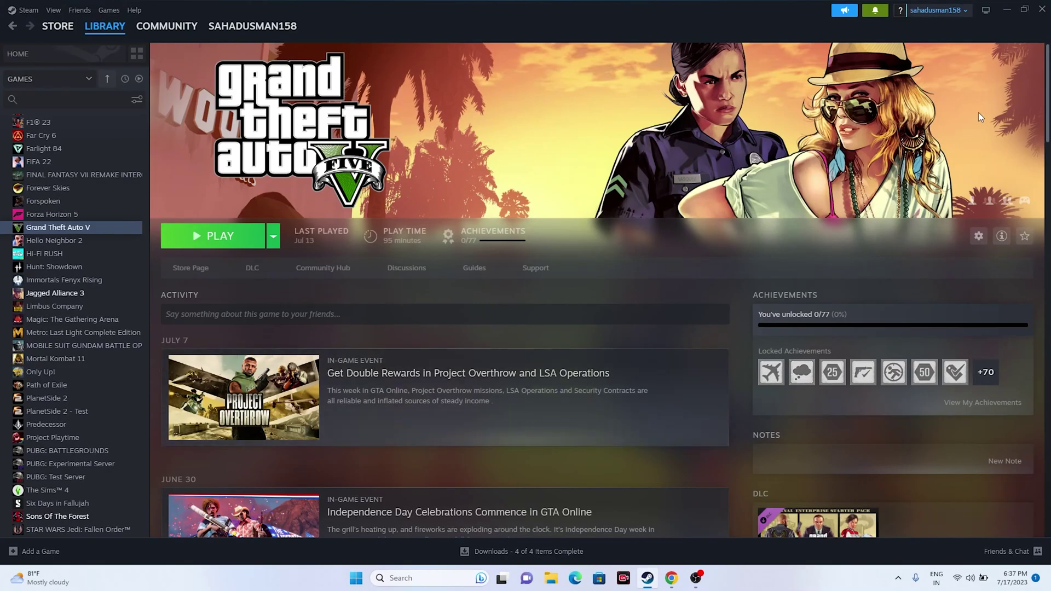
click(1012, 12)
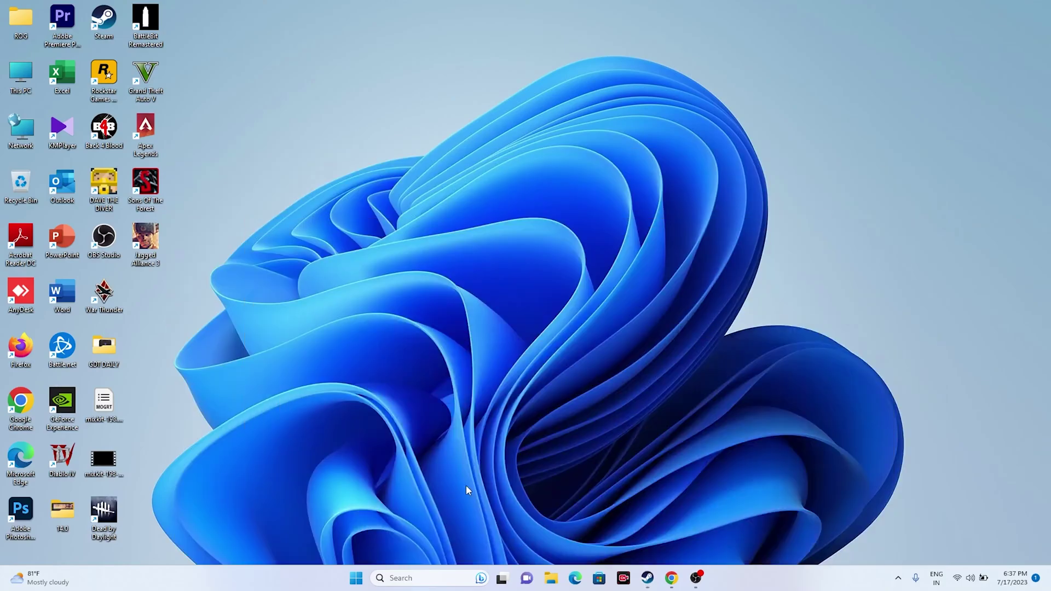
click(421, 579)
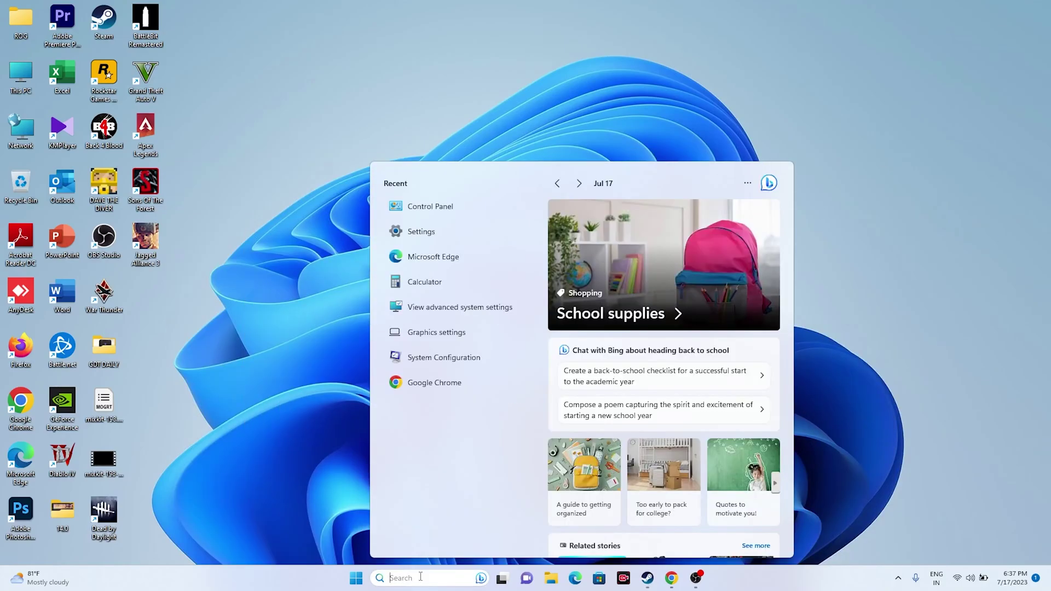
click(449, 339)
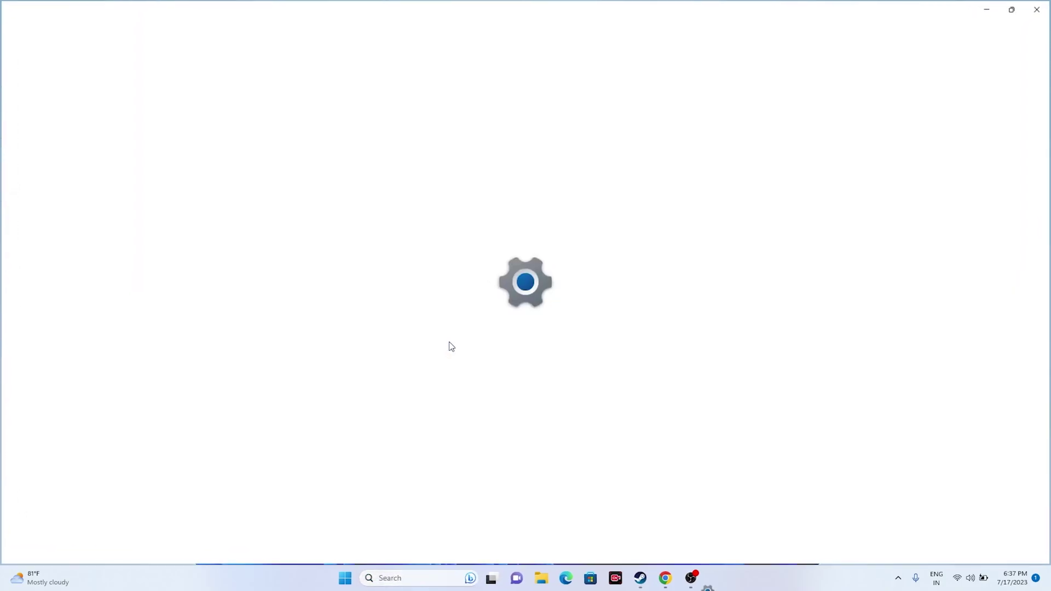
scroll(610, 271, down, 5)
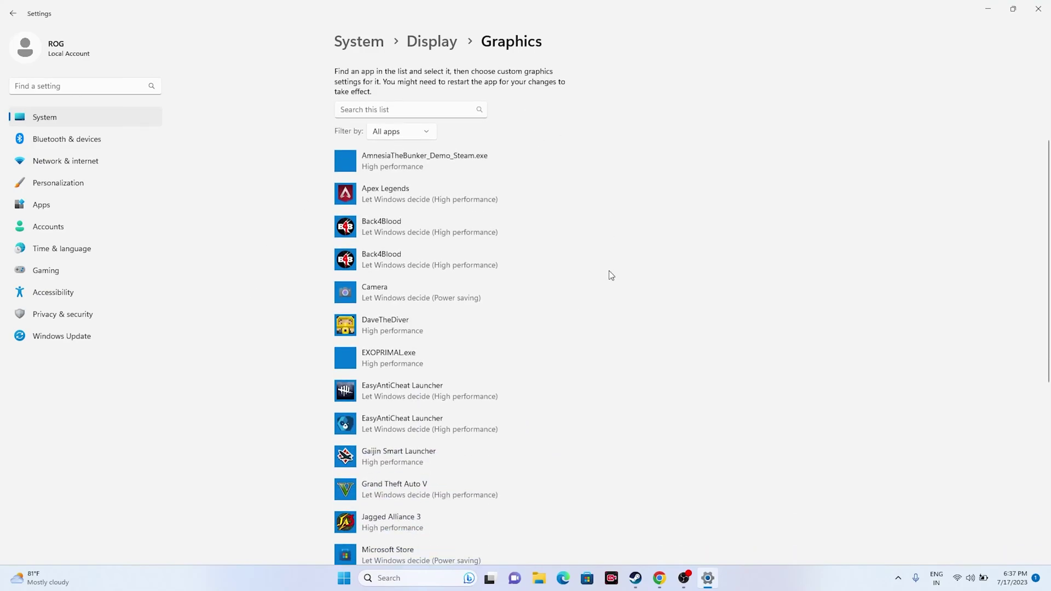
scroll(612, 275, up, 5)
Start adding a desktop app to the Graphics list and browse to Program Files (x86)\Steam\steamapps on Local Disk (C:).
click(346, 199)
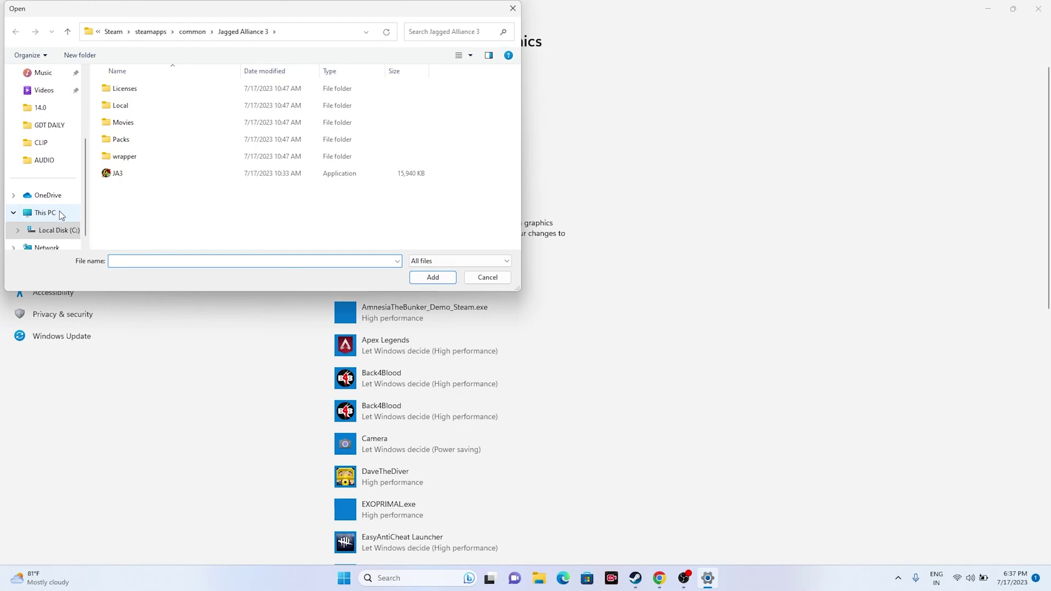
click(59, 213)
double_click(147, 101)
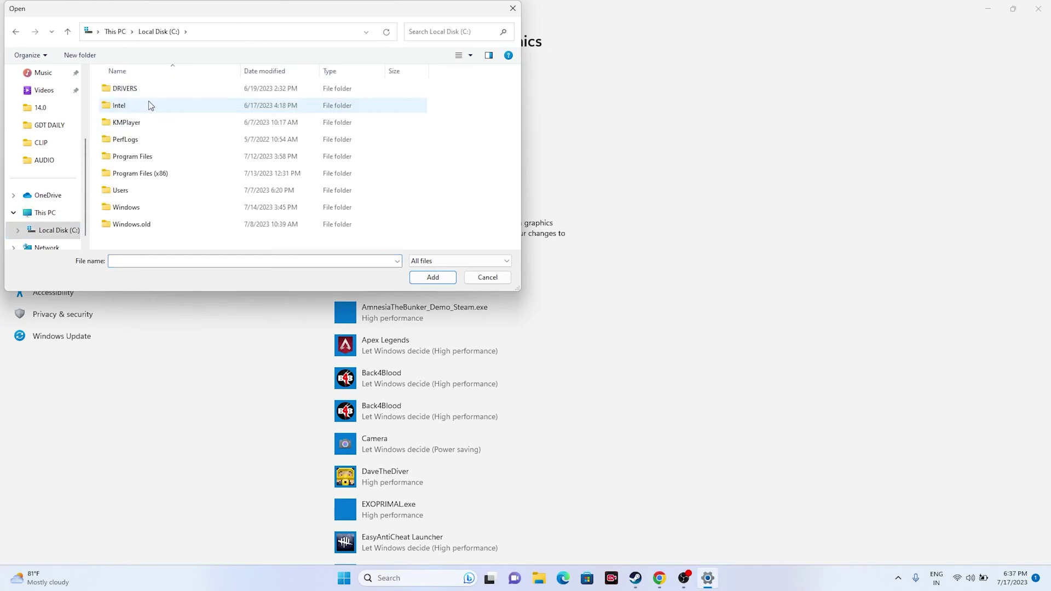
double_click(163, 173)
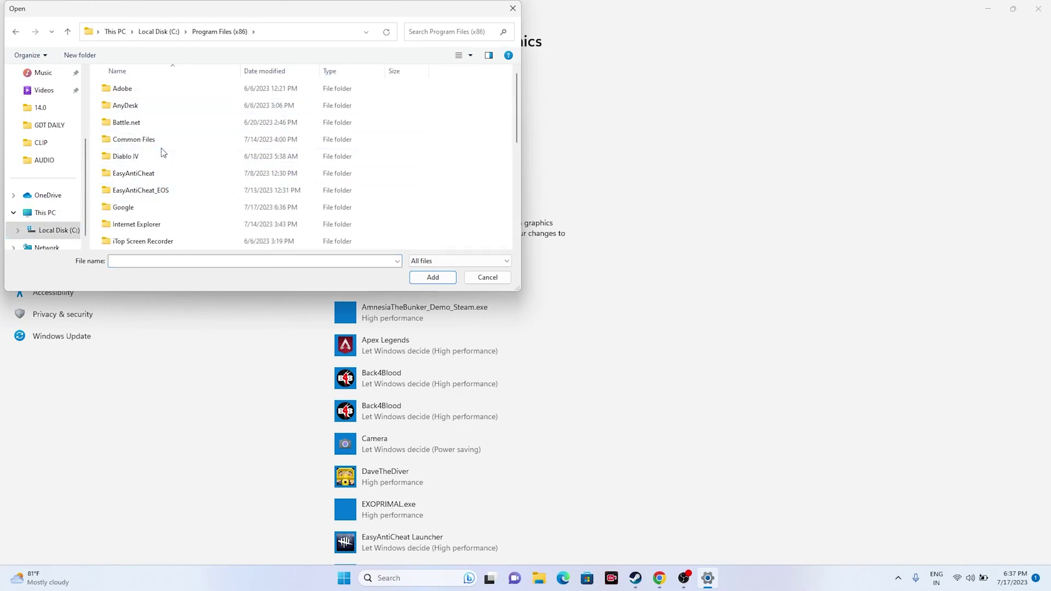
scroll(163, 152, down, 4)
double_click(135, 138)
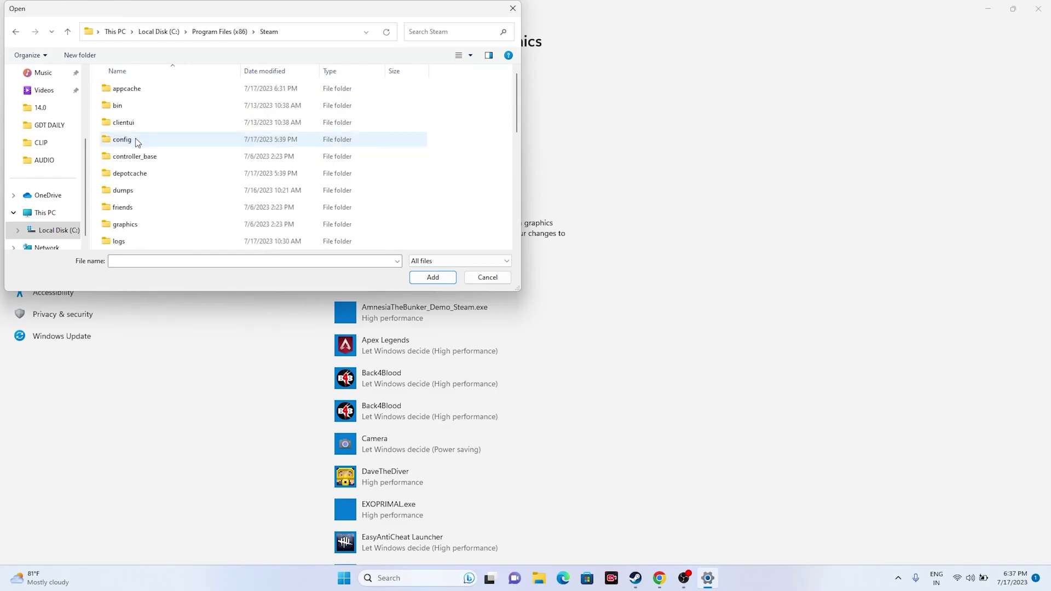
scroll(164, 147, down, 4)
double_click(147, 155)
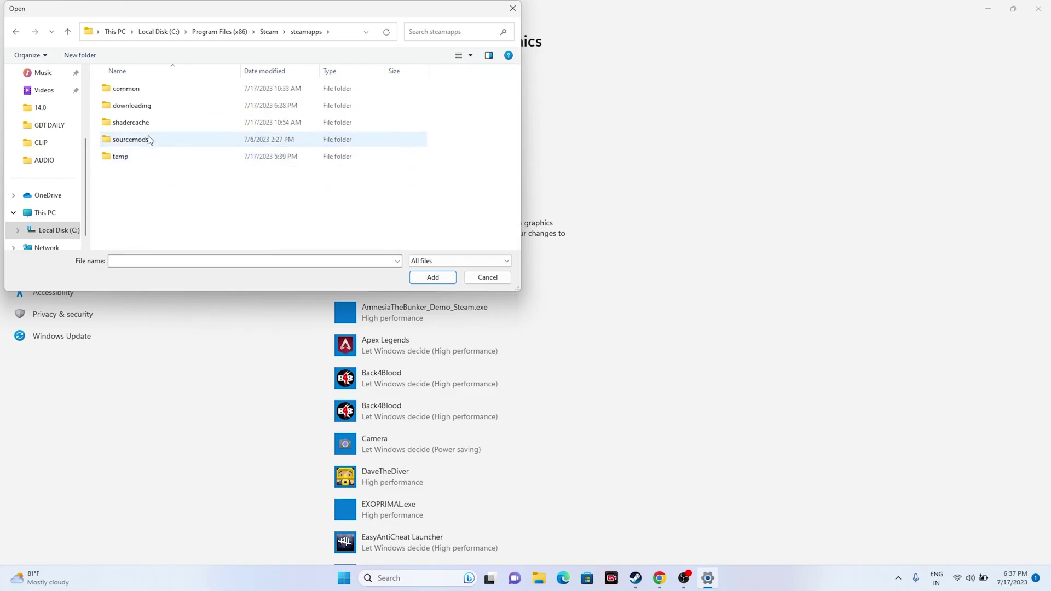
Add the GTA5 application from the common\Grand Theft Auto V folder to the Graphics list.
double_click(130, 90)
double_click(162, 192)
click(135, 141)
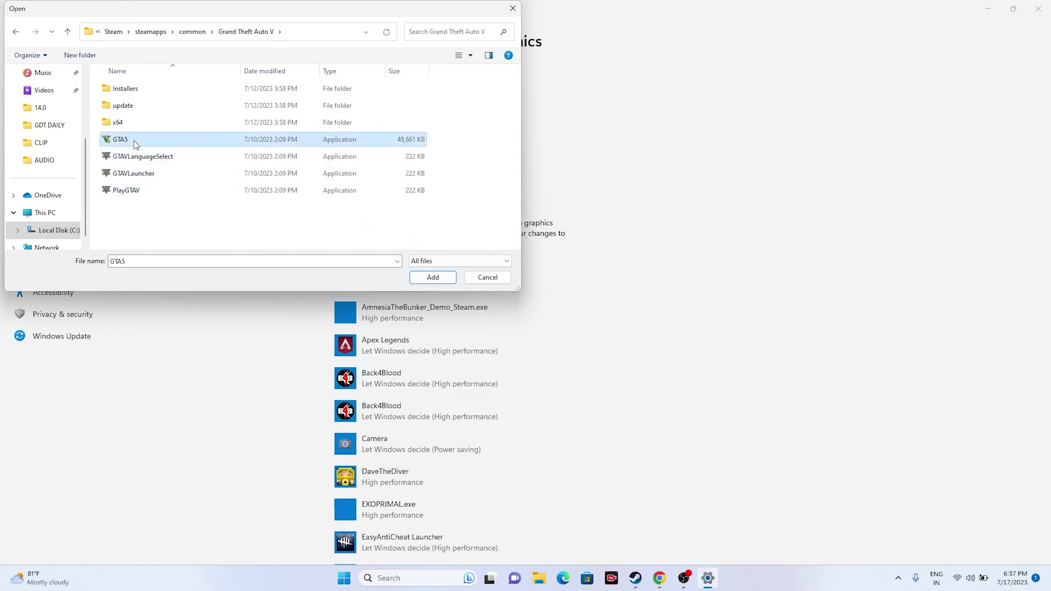
click(433, 277)
Set the graphics preference of Grand Theft Auto V to High performance, save it, and close Settings.
scroll(703, 268, down, 8)
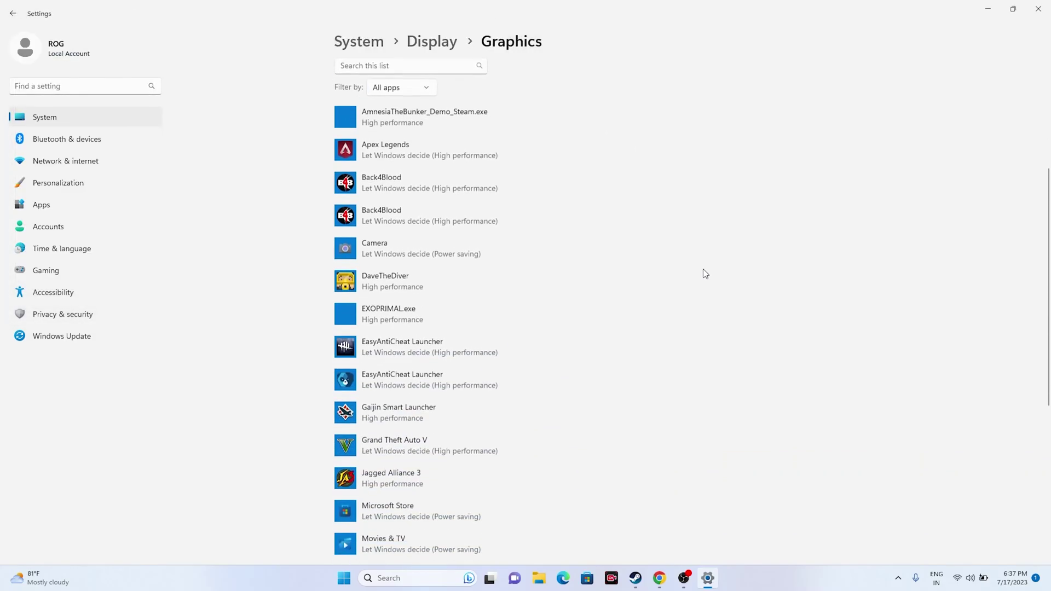
scroll(703, 279, up, 3)
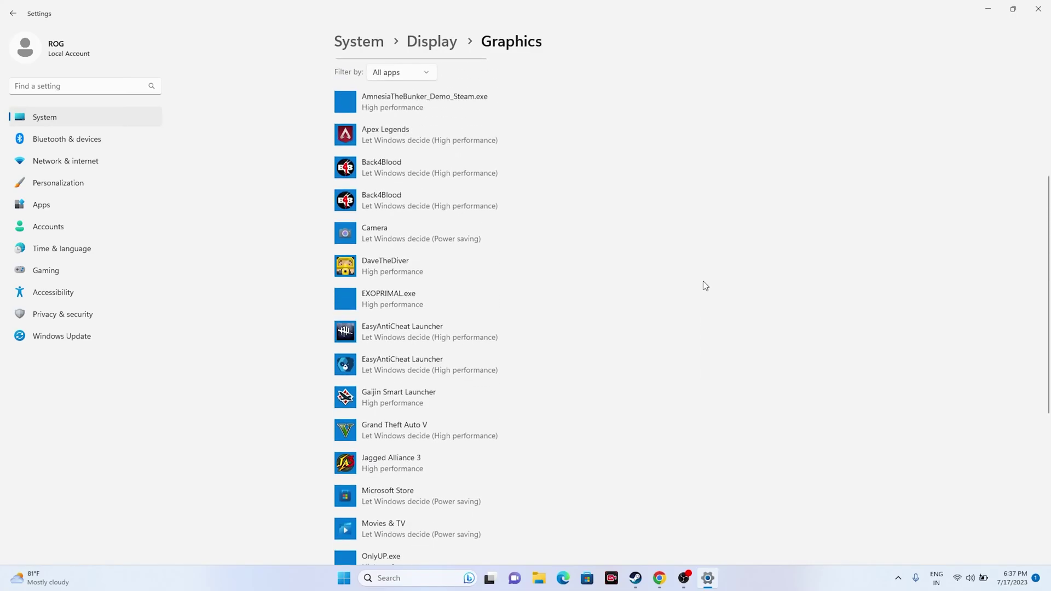
click(385, 432)
click(489, 483)
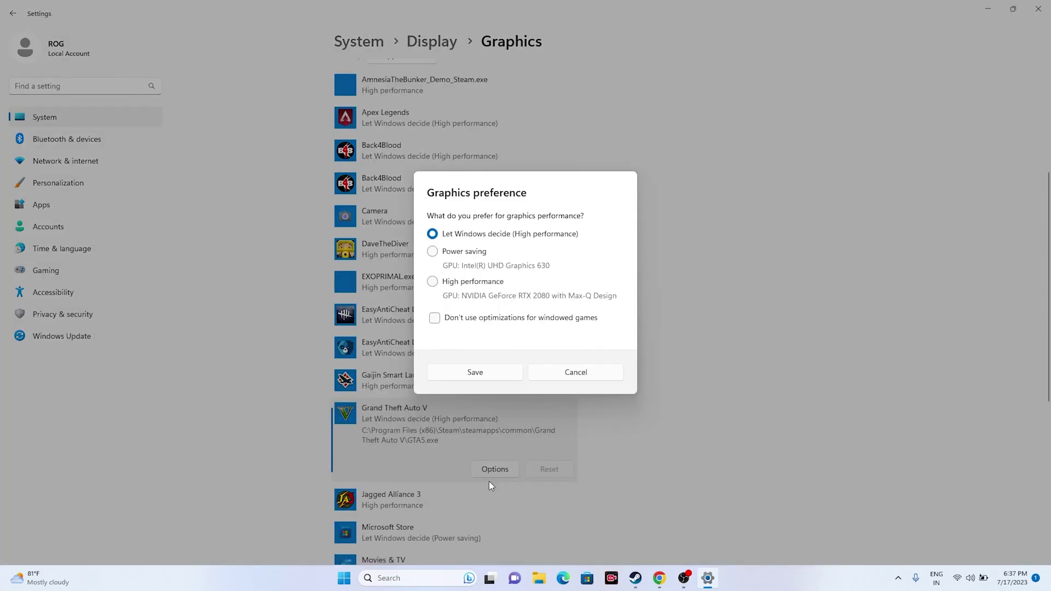
click(436, 283)
click(494, 374)
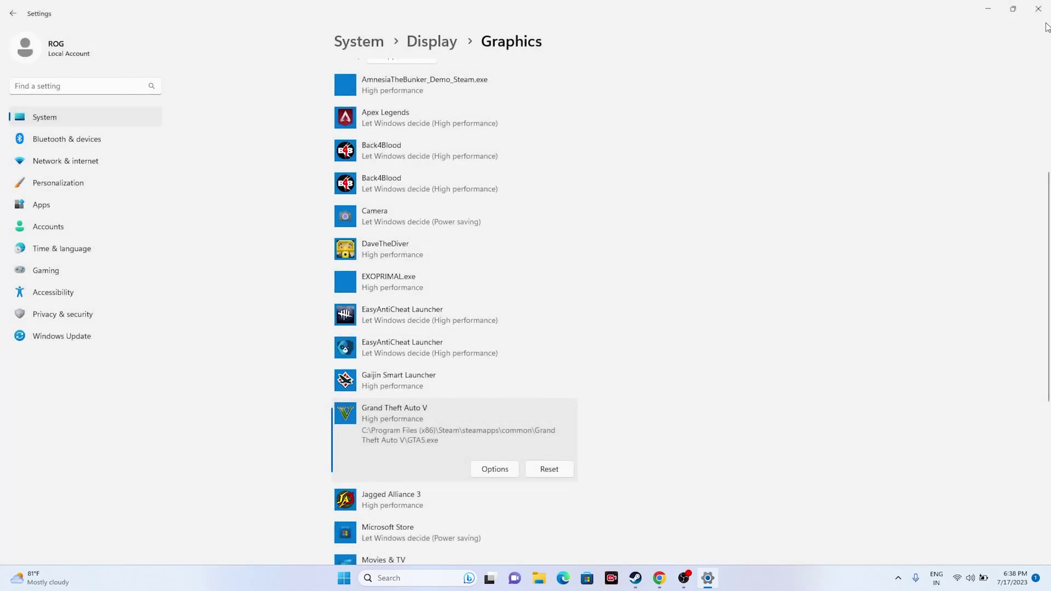
click(1038, 9)
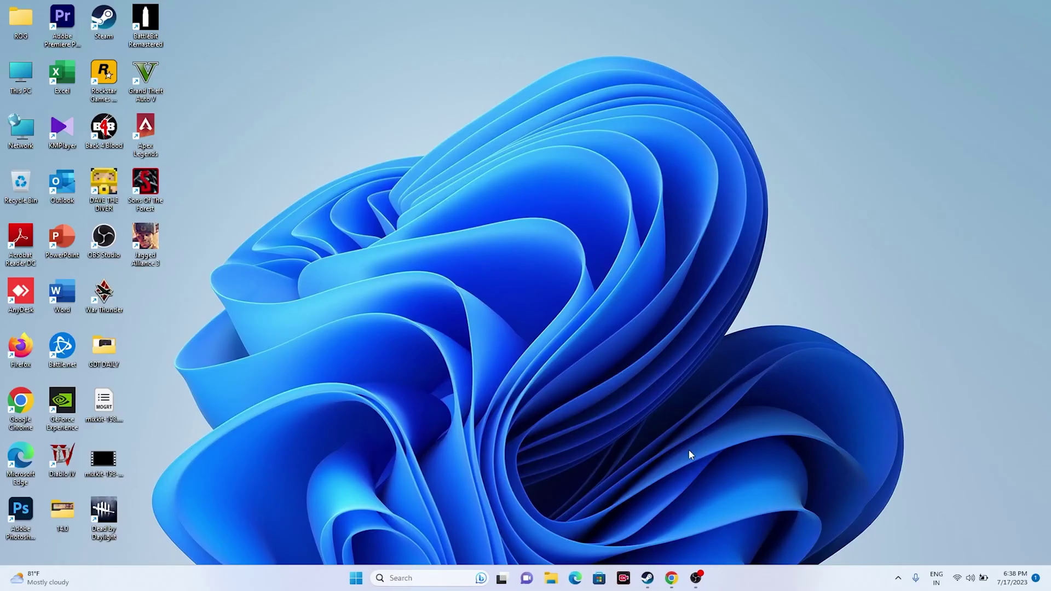
Glance at Steam's Grand Theft Auto V page, minimise it, and open the advanced system settings.
click(647, 578)
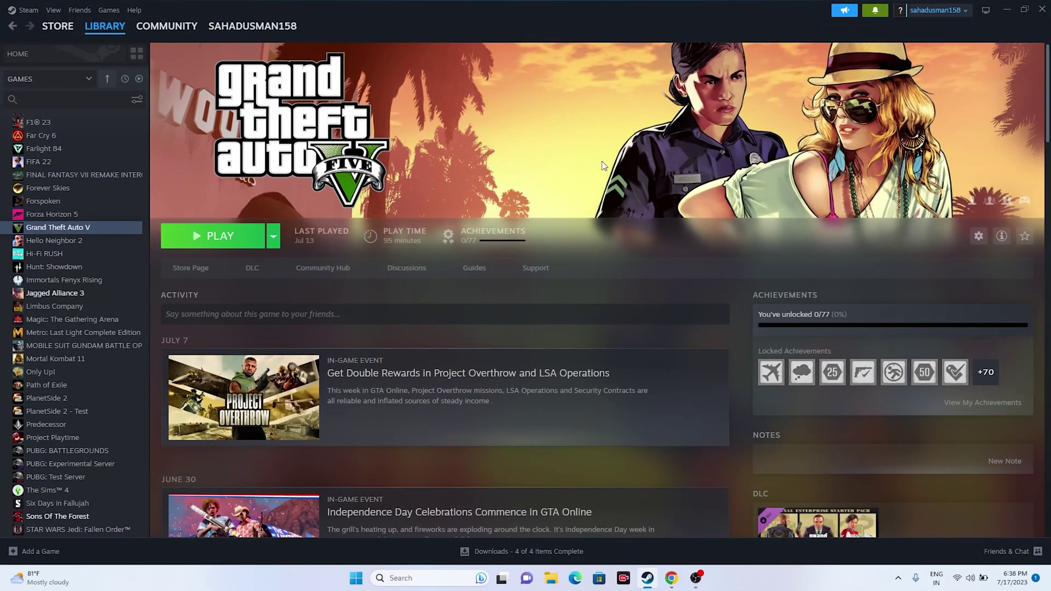
click(1007, 9)
click(441, 579)
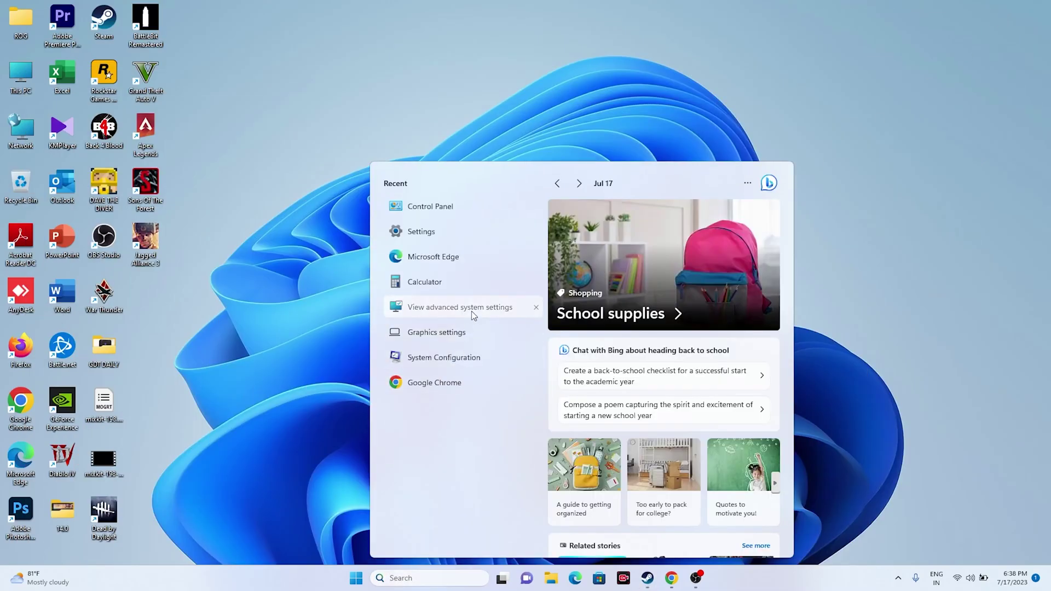
click(444, 307)
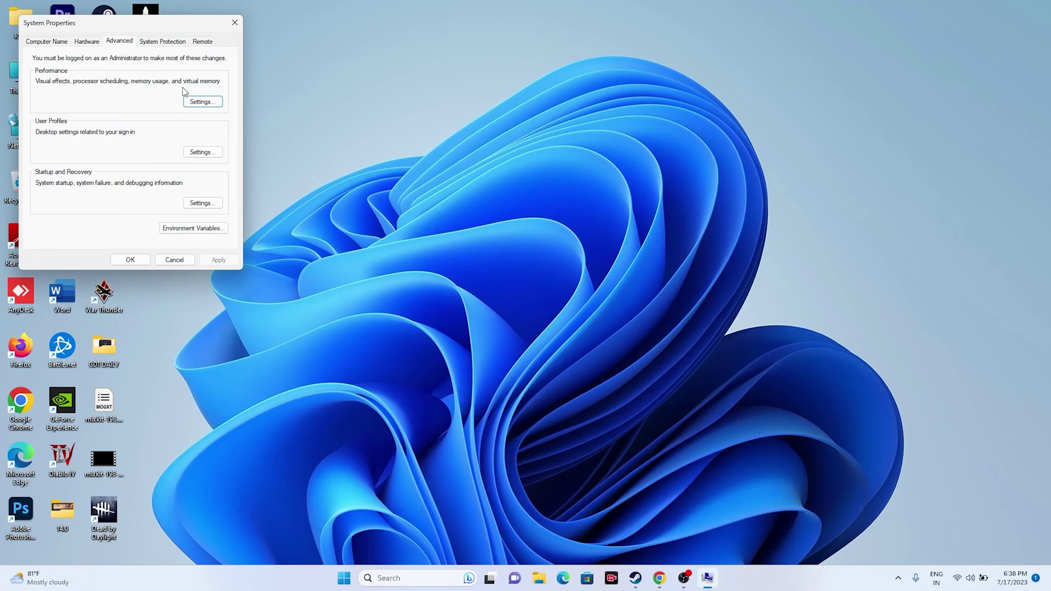
Open the virtual memory settings from the performance options and choose a custom paging file size for drive C:.
click(201, 102)
click(106, 86)
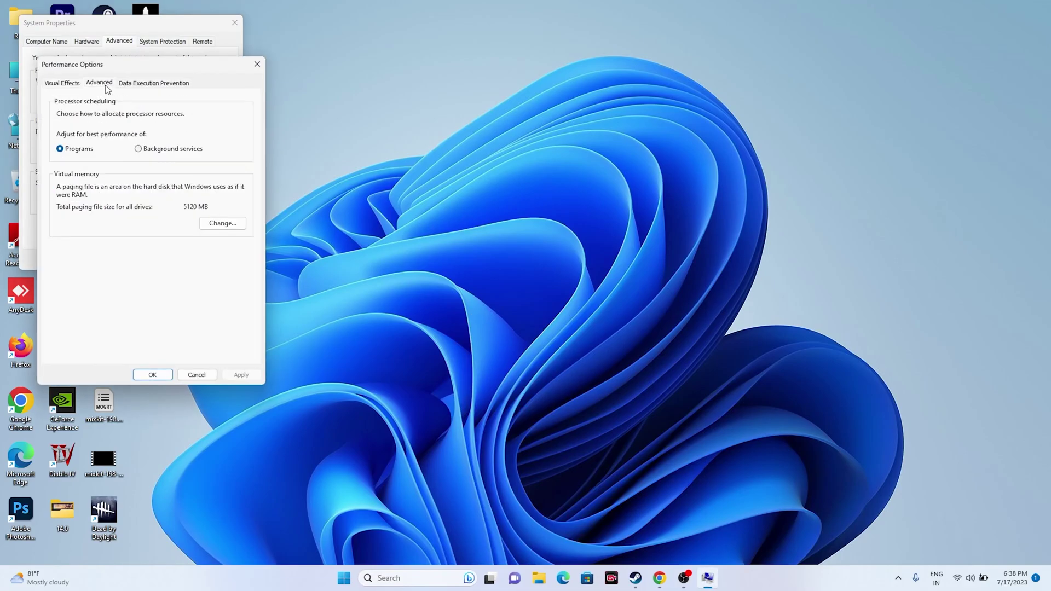
click(217, 224)
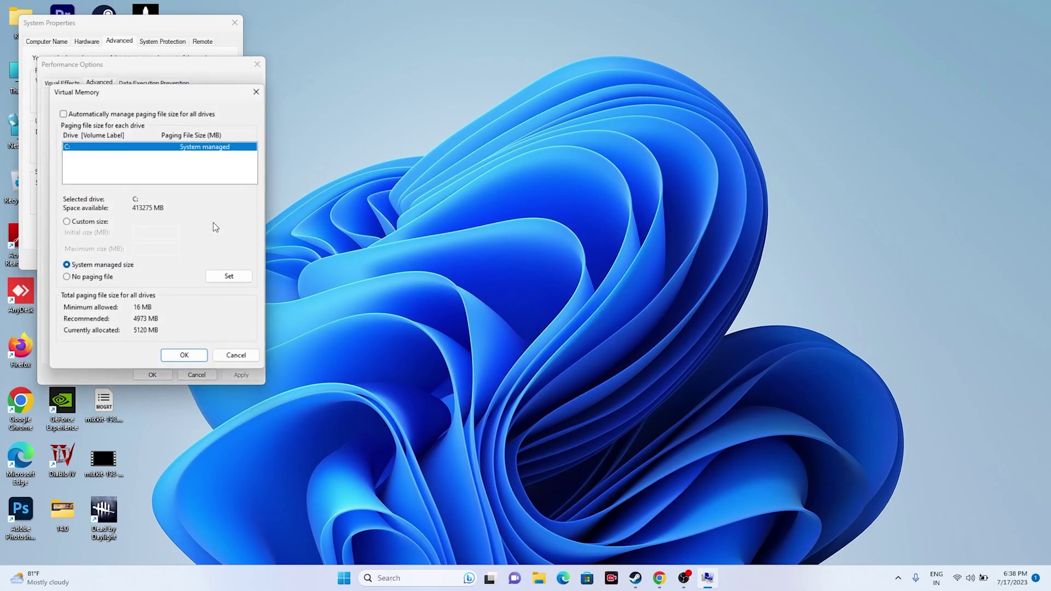
click(64, 114)
click(63, 115)
click(66, 221)
click(162, 234)
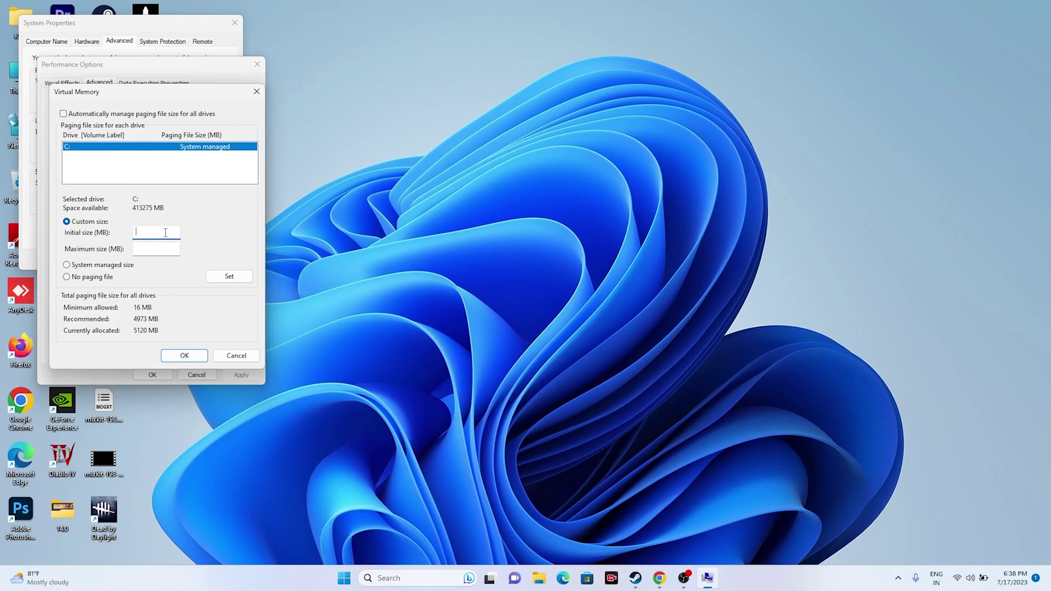
click(144, 251)
click(148, 234)
Open Calculator and multiply 32 by 1024 to work out the RAM size in megabytes.
click(393, 575)
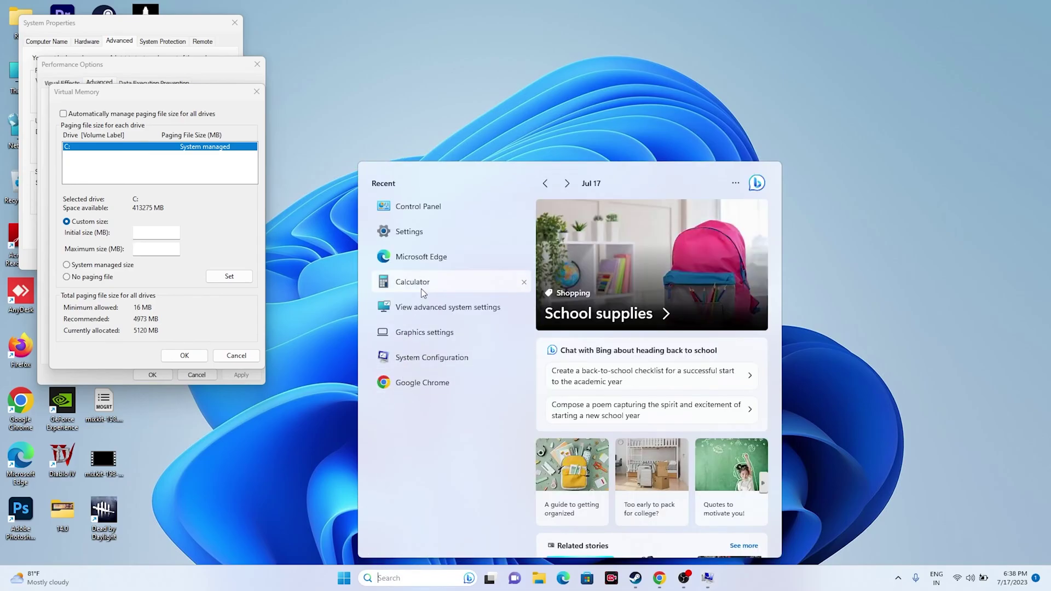
click(421, 282)
click(684, 324)
click(650, 324)
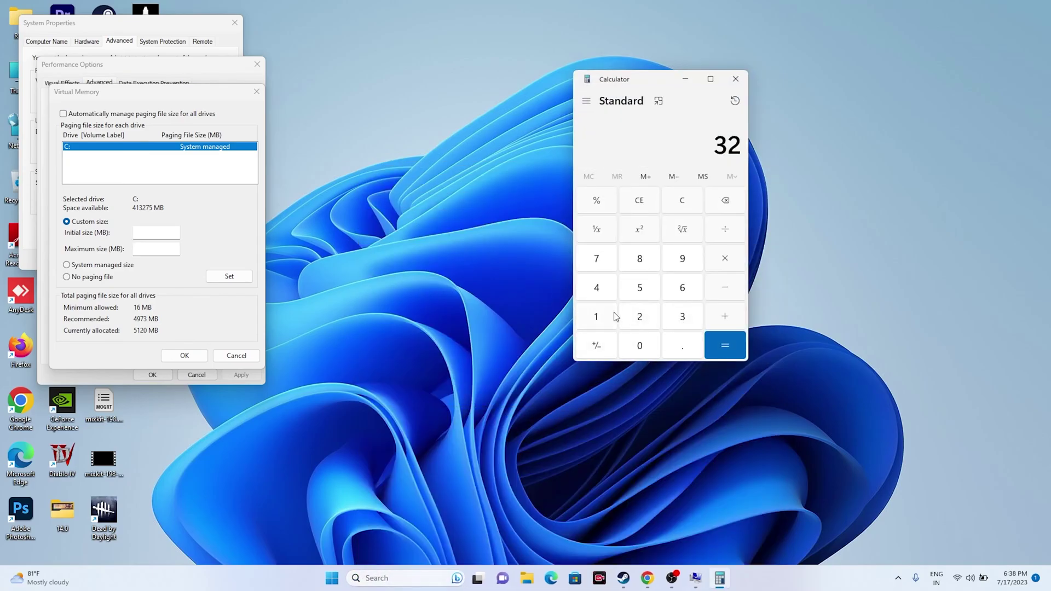
click(725, 262)
click(611, 326)
click(630, 345)
click(639, 316)
click(598, 288)
click(709, 342)
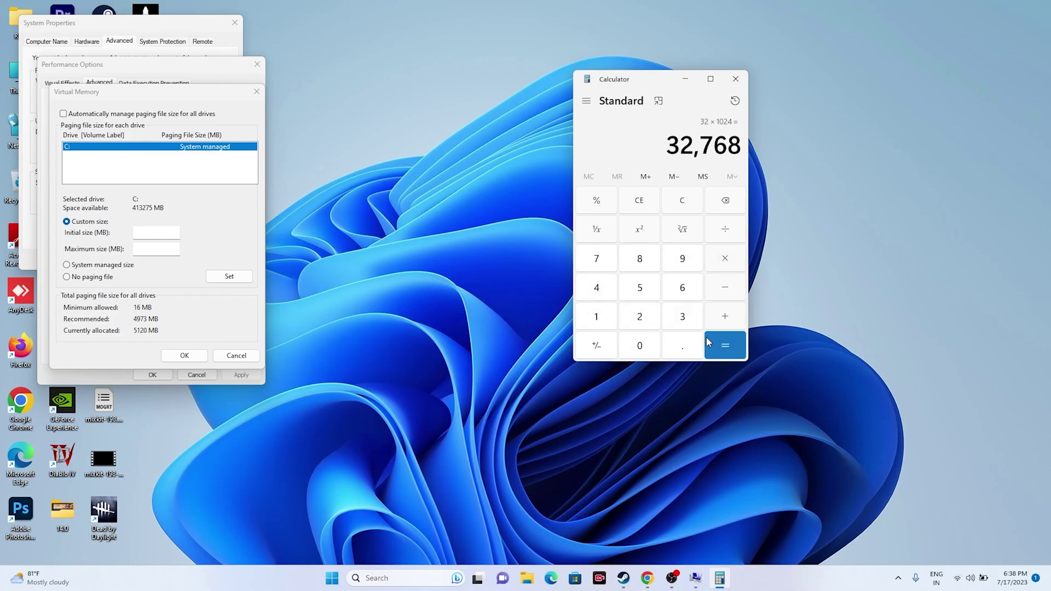
Multiply 32768 by 1.5 in Calculator and copy the result into the initial paging file size as 49,152 MB.
click(733, 262)
click(588, 325)
click(685, 351)
click(646, 290)
click(724, 345)
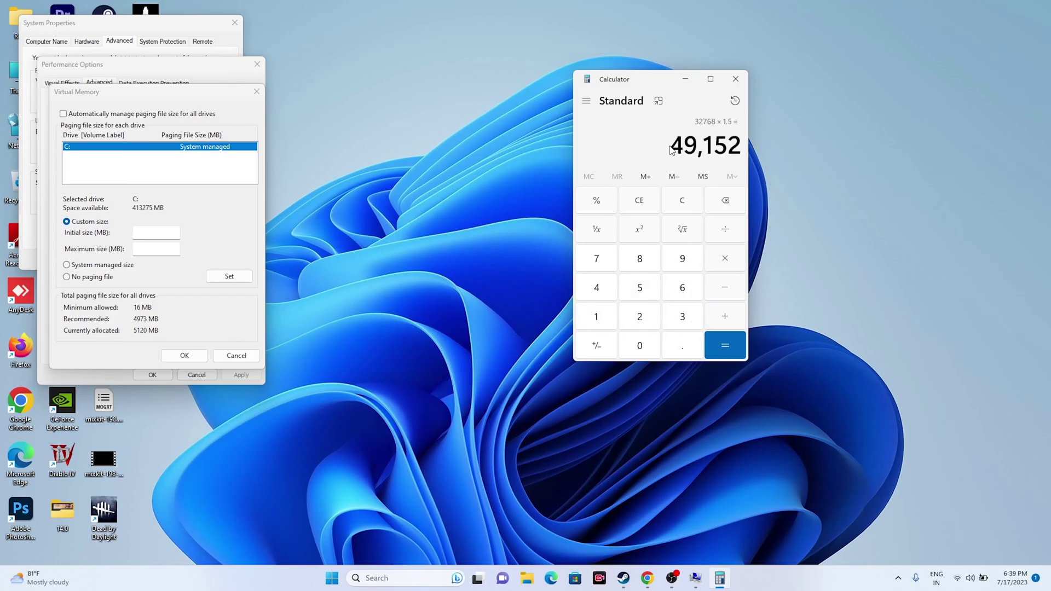
right_click(726, 149)
key(ctrl+c)
click(755, 157)
right_click(154, 235)
click(175, 285)
Clear the calculation, multiply 32 by 1024 again, and multiply the result by 3.
click(162, 246)
click(639, 203)
click(683, 321)
click(630, 319)
click(713, 262)
click(619, 321)
click(640, 346)
click(640, 316)
click(597, 287)
click(724, 345)
click(719, 269)
click(692, 317)
click(726, 345)
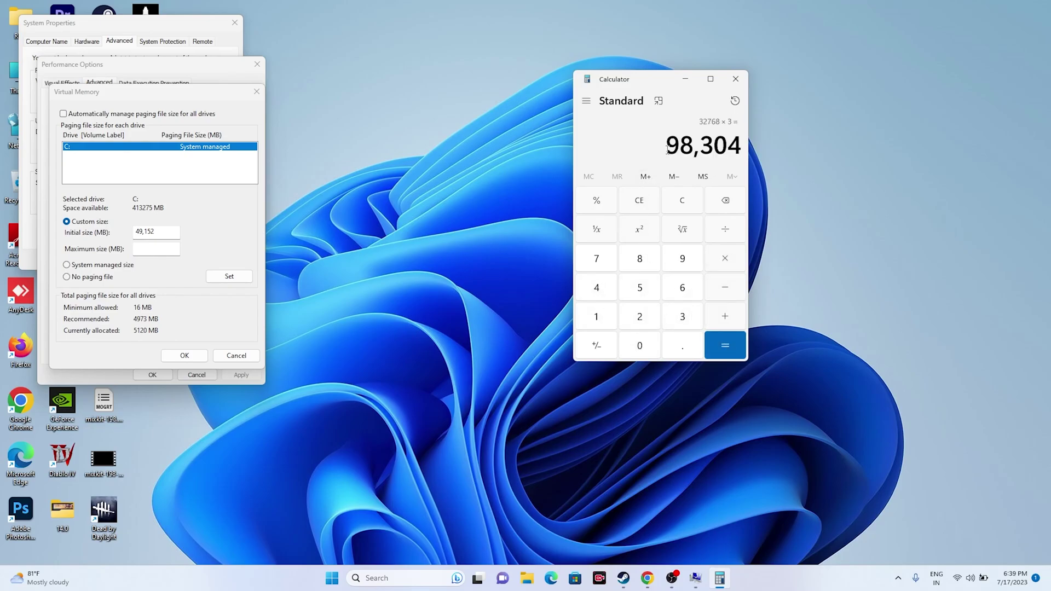
Copy the calculated product into the maximum paging file size as 98,304 MB.
drag(672, 148, 740, 147)
right_click(738, 148)
click(761, 158)
right_click(167, 249)
click(191, 290)
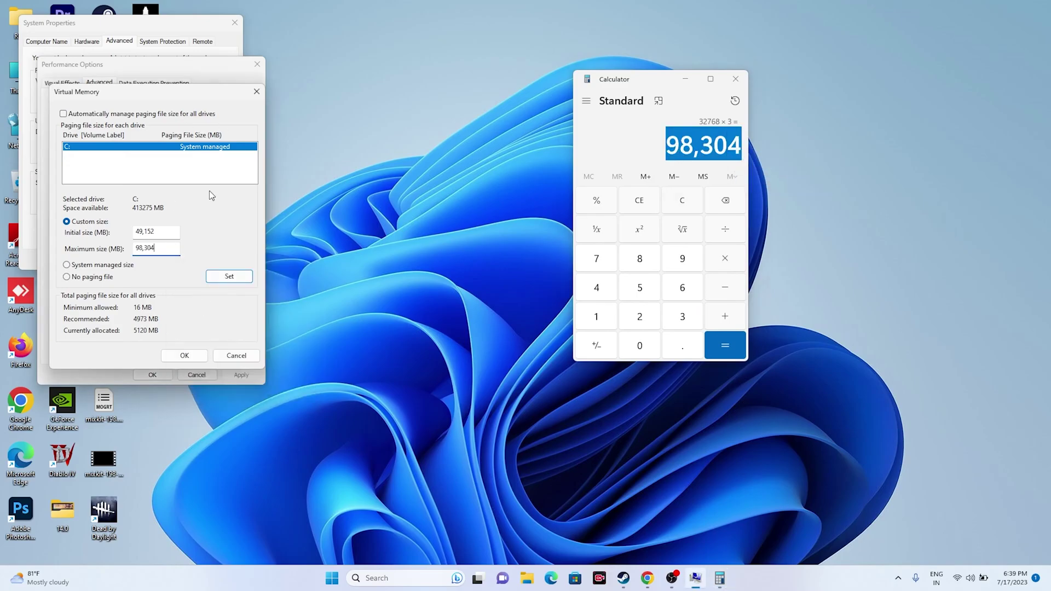
Close Calculator and dismiss the Virtual Memory, Performance Options and System Properties windows without applying the sizes.
click(736, 78)
click(256, 91)
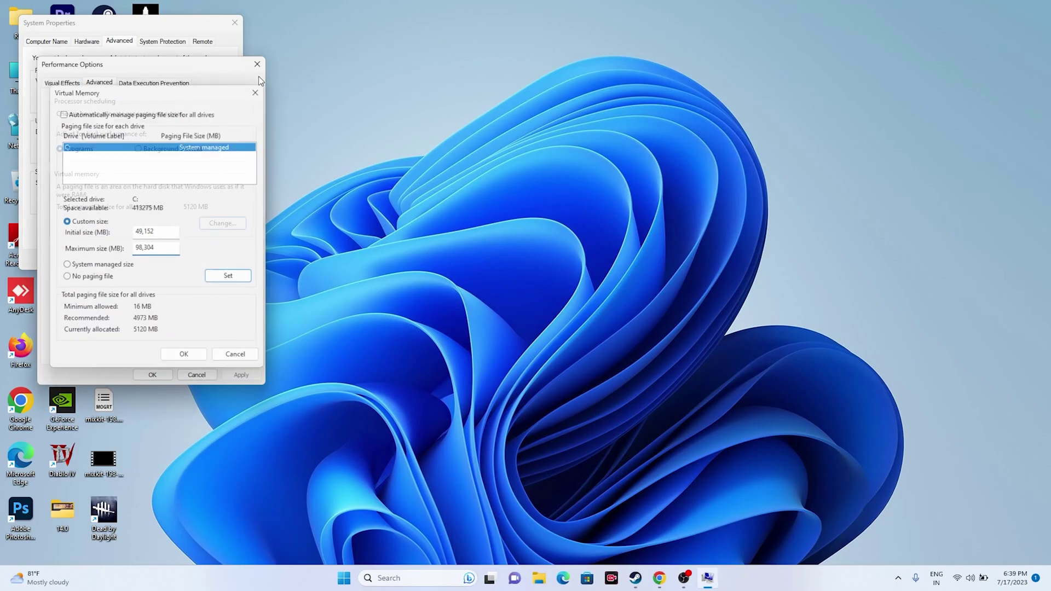
click(257, 64)
click(234, 23)
Glance at Steam's game page, switch to Chrome's Official GeForce Drivers page, and decline its push notifications.
click(636, 578)
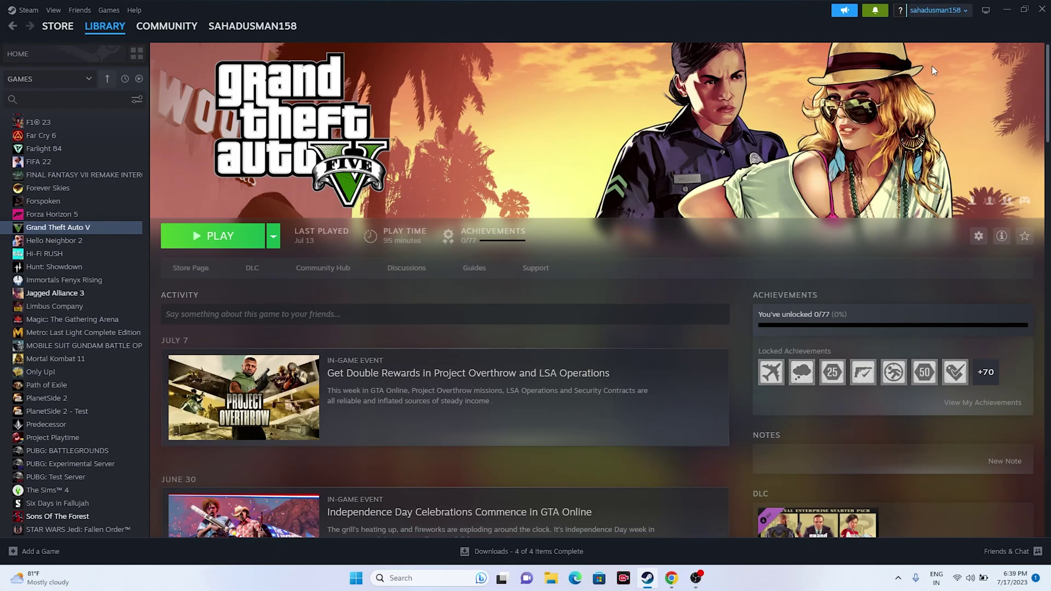
click(1006, 10)
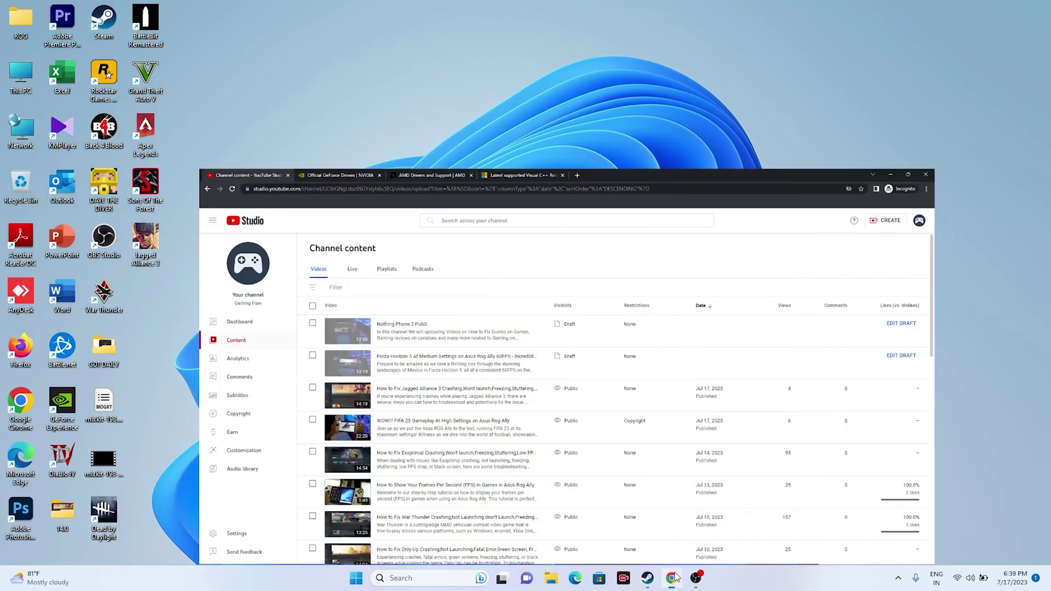
click(673, 578)
click(208, 5)
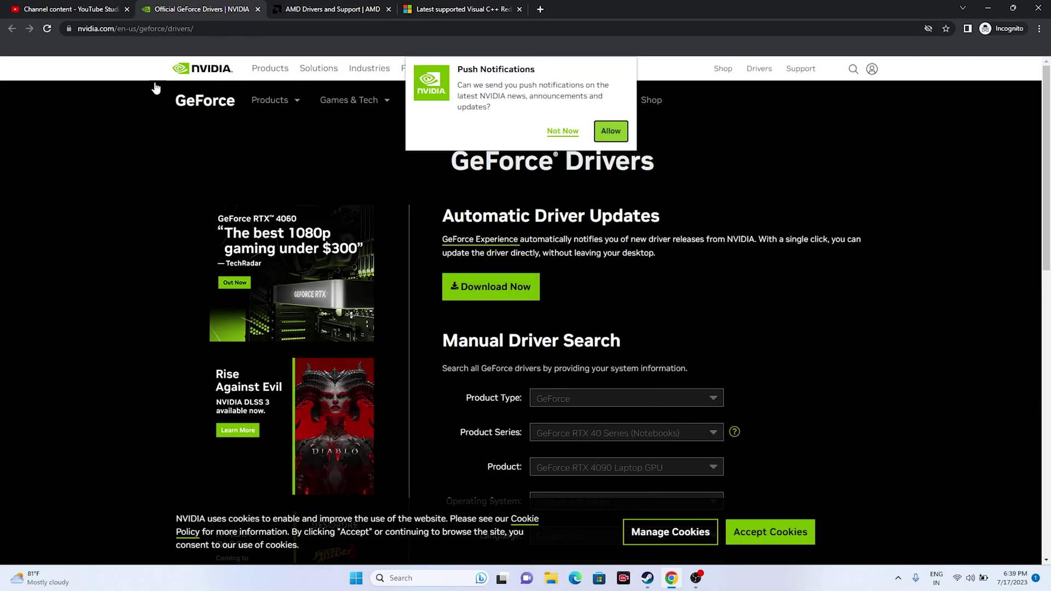
click(563, 131)
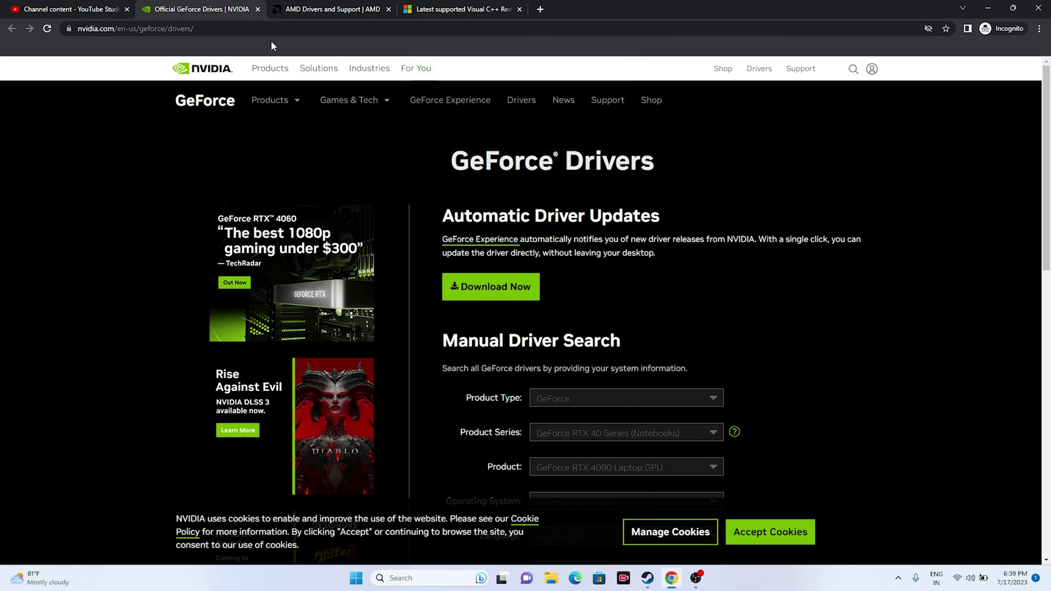
click(314, 6)
click(216, 9)
Search GeForce drivers for the GeForce RTX 4090 Laptop GPU with Windows 11 as operating system, and look through the driver results.
scroll(821, 243, down, 3)
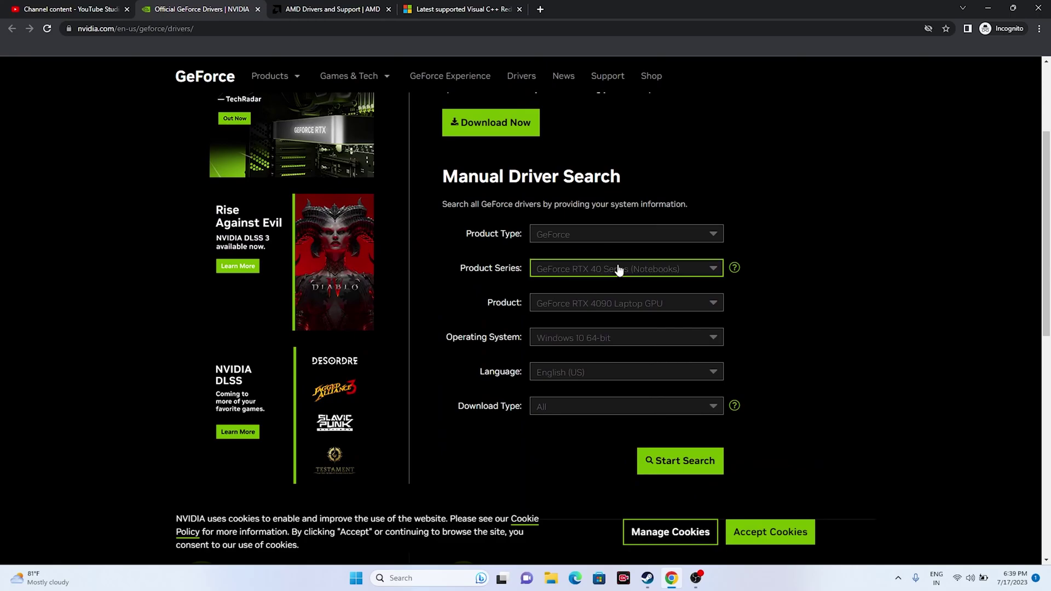
click(618, 268)
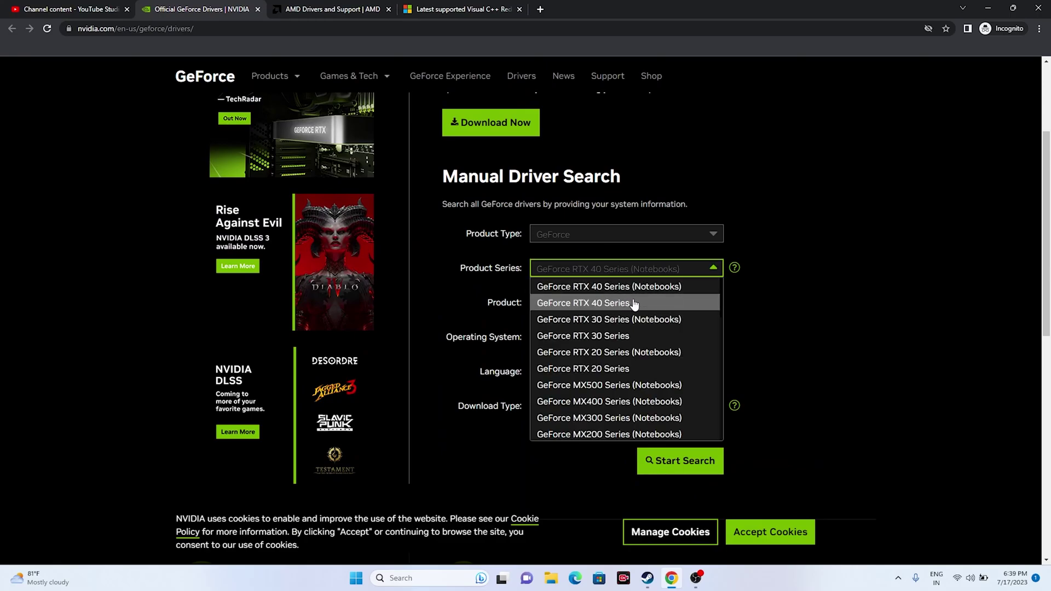
click(701, 275)
scroll(842, 239, down, 2)
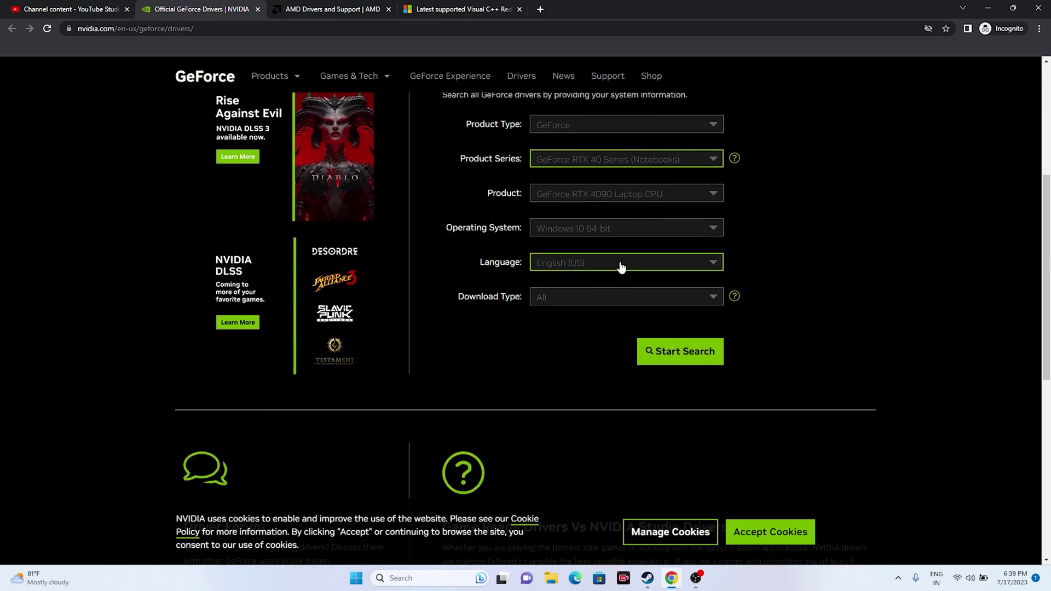
click(607, 229)
click(609, 263)
scroll(830, 265, up, 1)
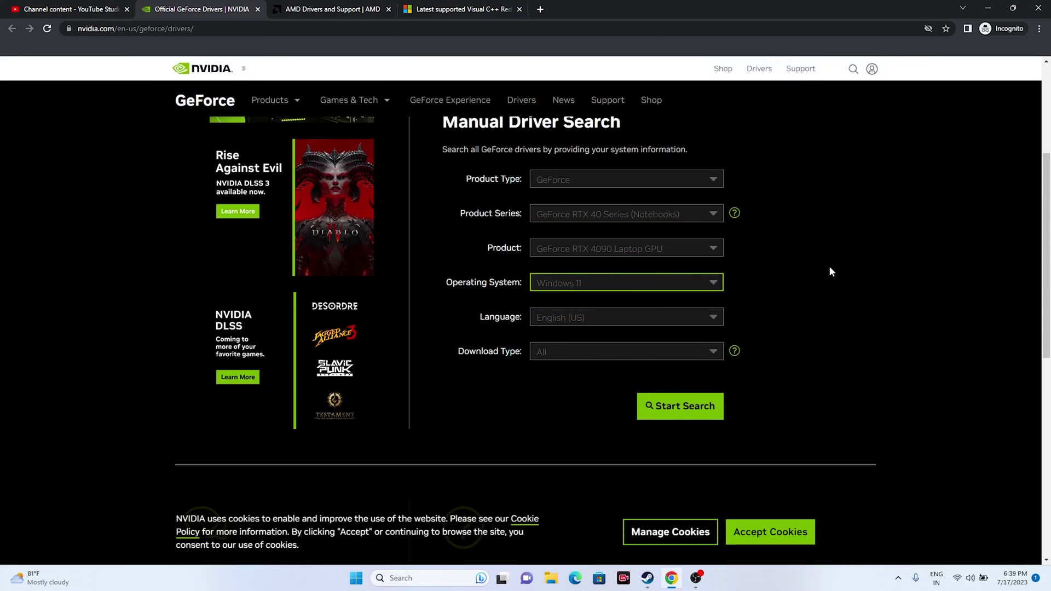
click(696, 415)
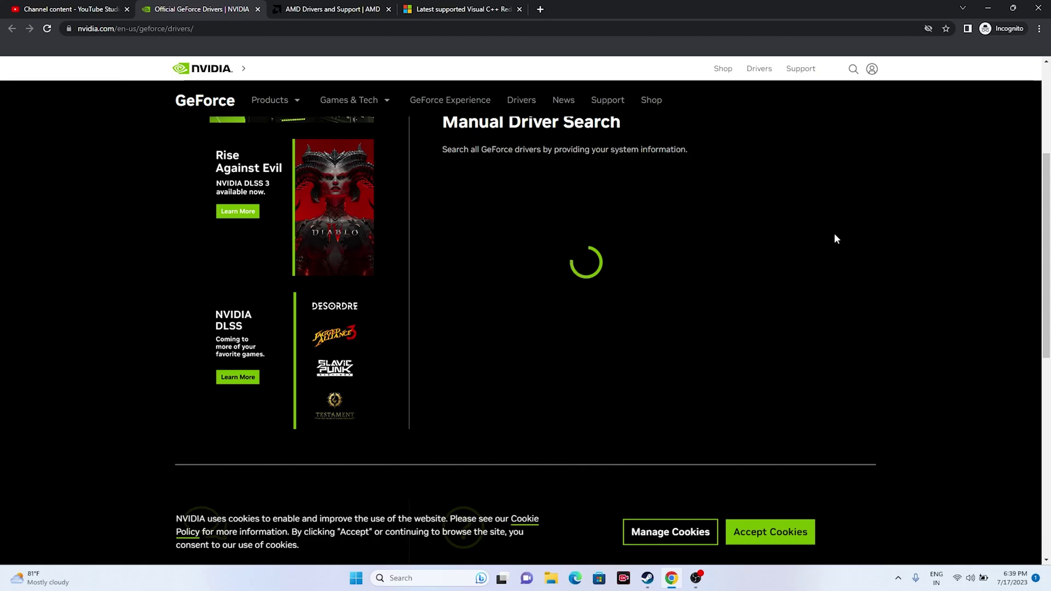
scroll(829, 201, up, 1)
scroll(858, 212, down, 7)
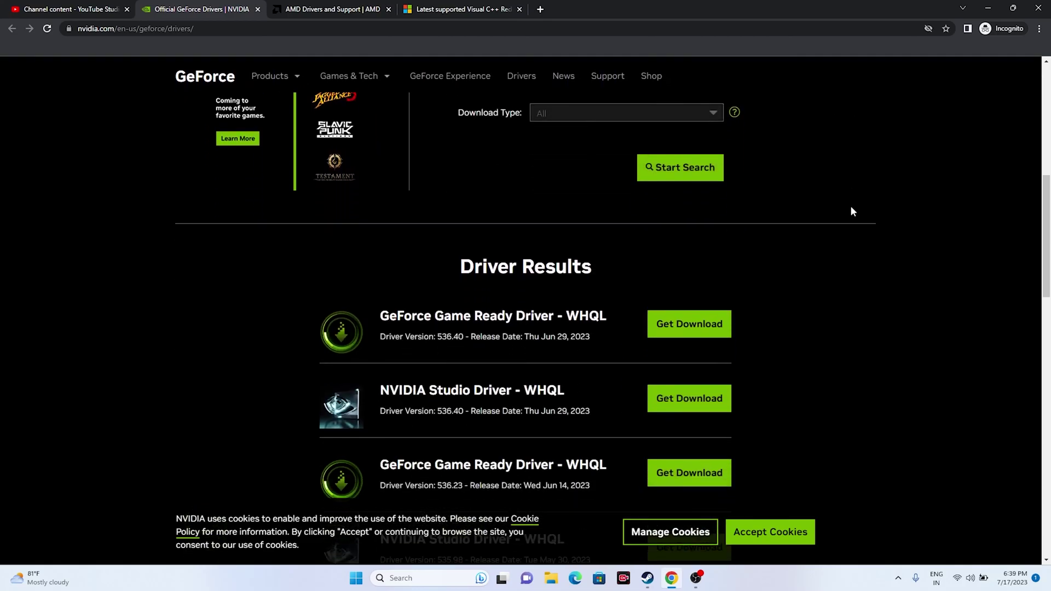
drag(439, 248, 582, 256)
click(581, 259)
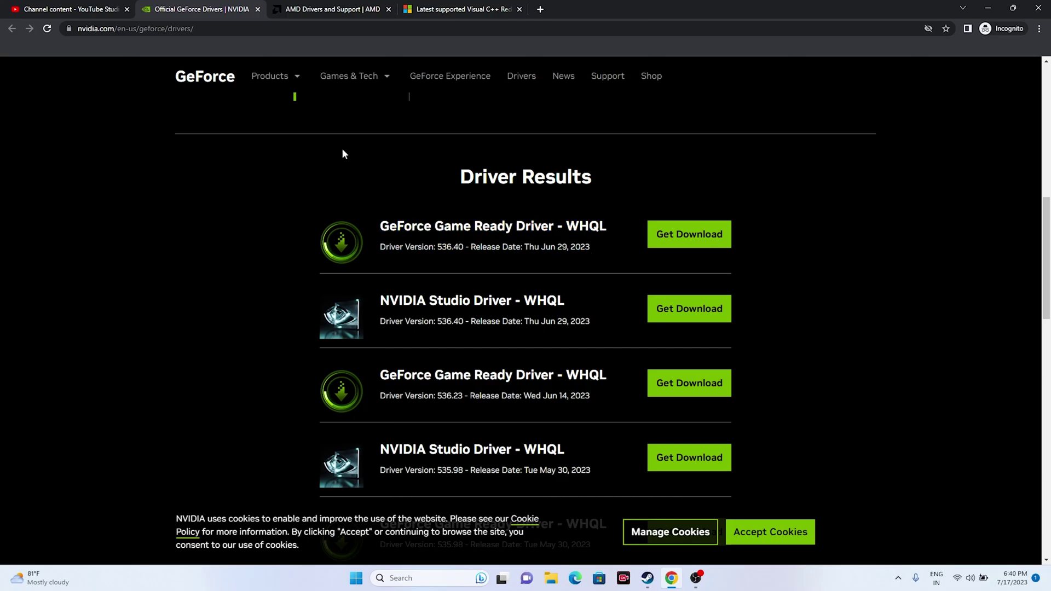
On the AMD support page, choose a graphics product from the AMD Radeon RX 7000S Series and open the RX 7600S drivers page.
mouse_move(353, 77)
click(340, 8)
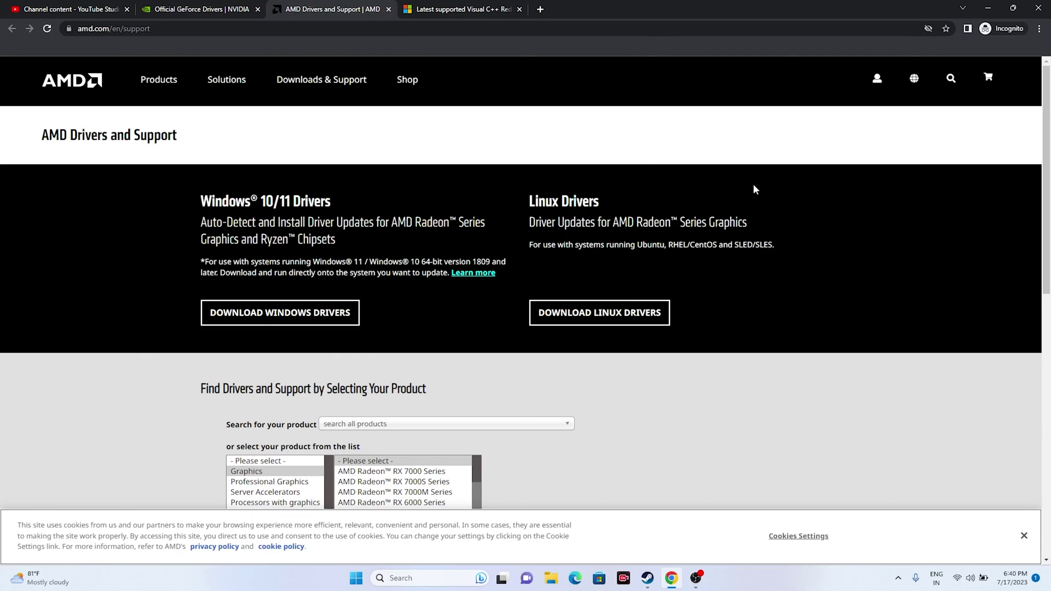
scroll(783, 265, down, 3)
click(396, 317)
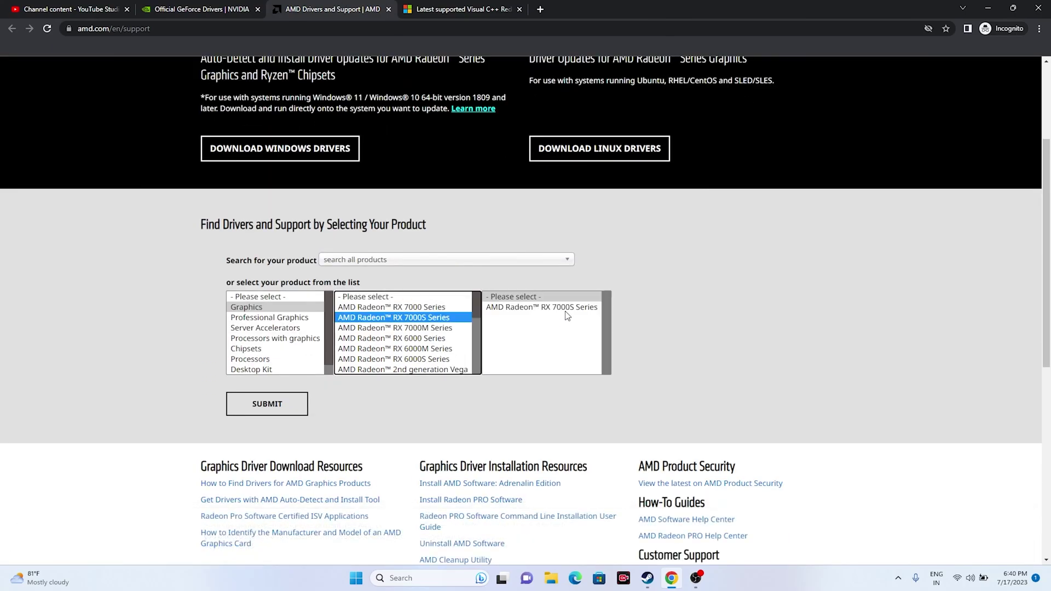
click(541, 307)
click(660, 318)
click(299, 403)
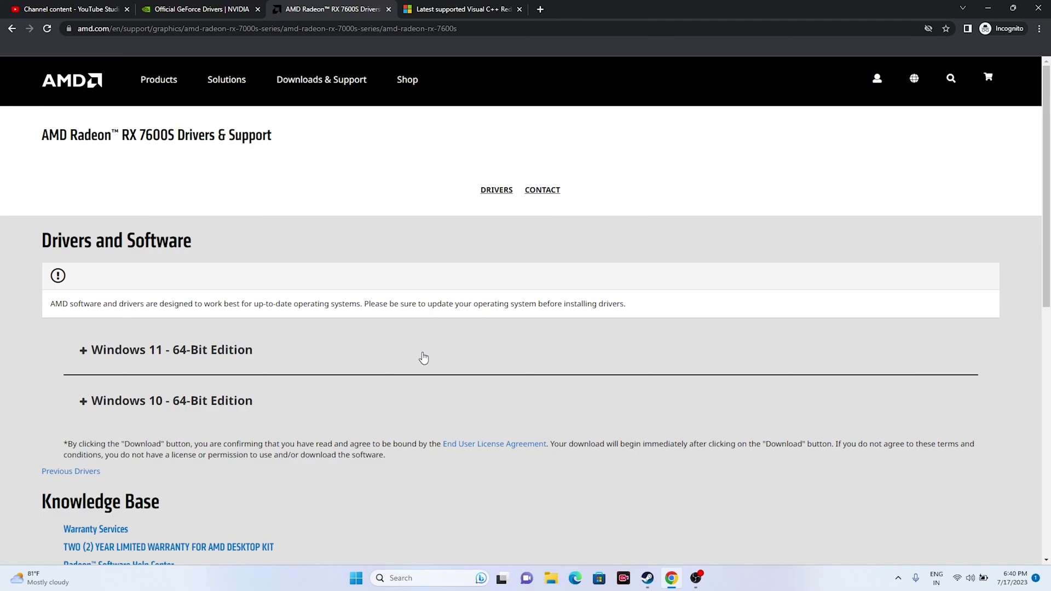
Review the Visual C++ Redistributable download links for ARM64, X86 and X64 on Microsoft Learn, and minimise Chrome.
click(475, 9)
drag(509, 311, 291, 274)
click(522, 308)
scroll(326, 291, down, 10)
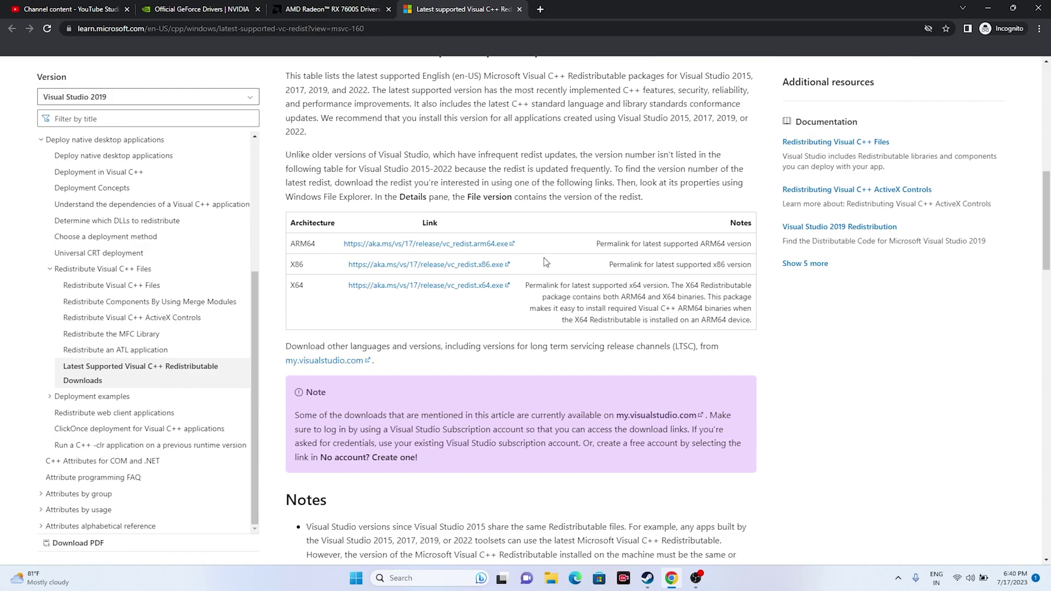
click(988, 9)
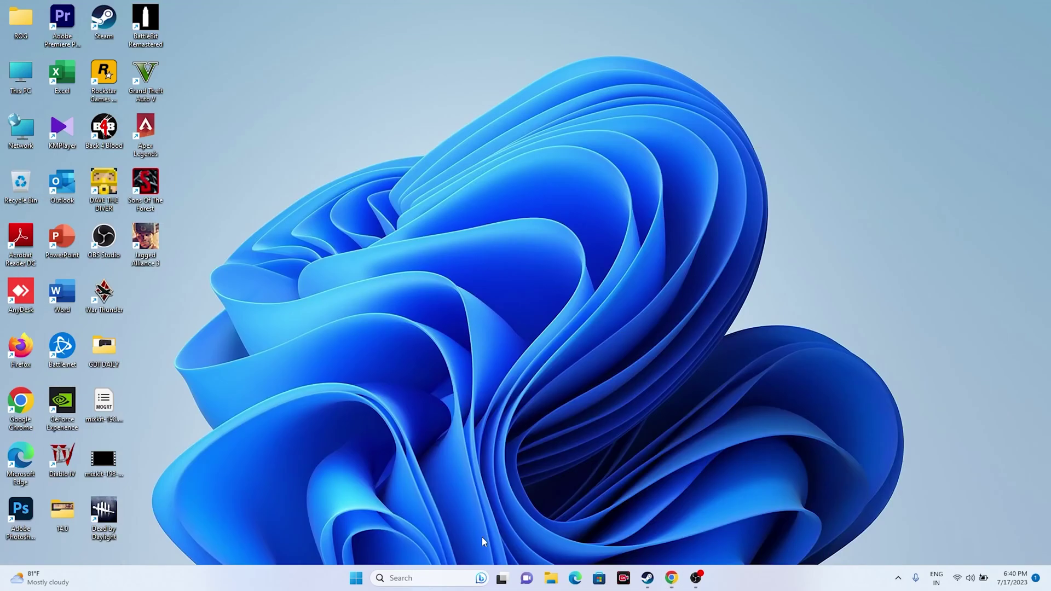
Open the Windows Update page in Settings, look over its update options, and close Settings.
click(459, 582)
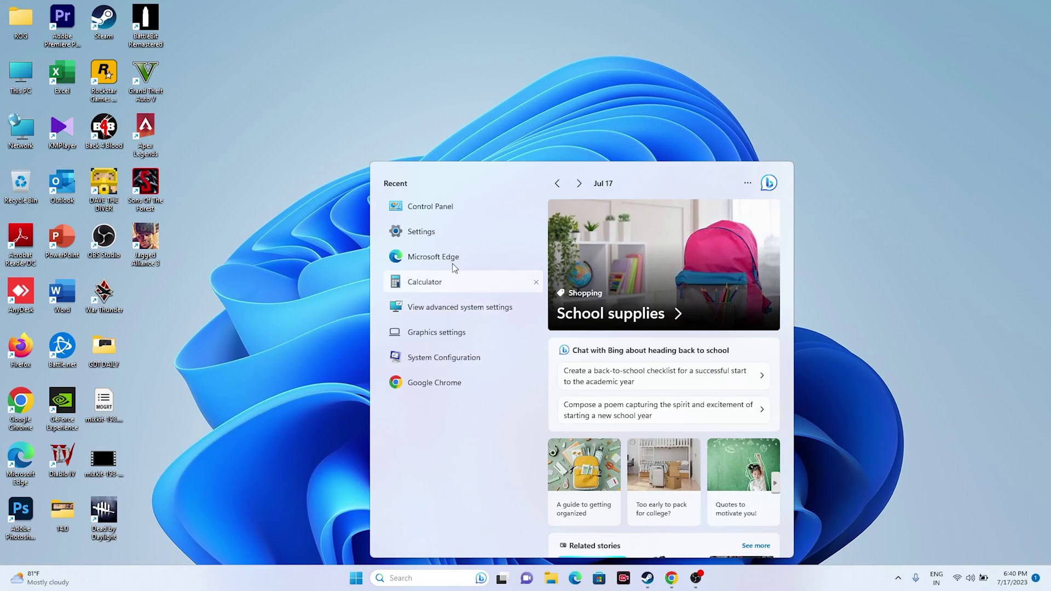
click(455, 234)
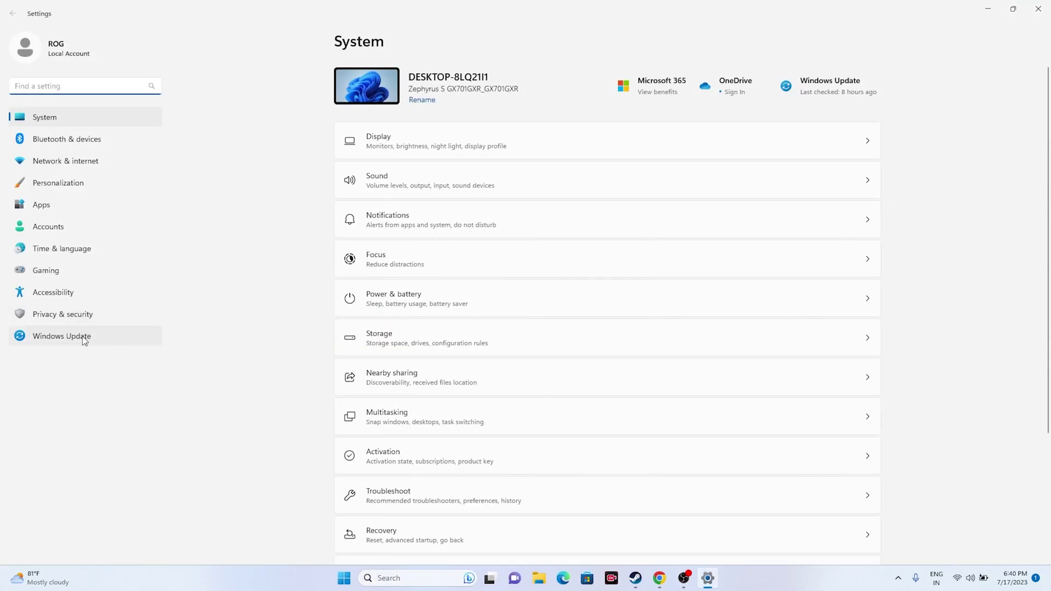
click(106, 336)
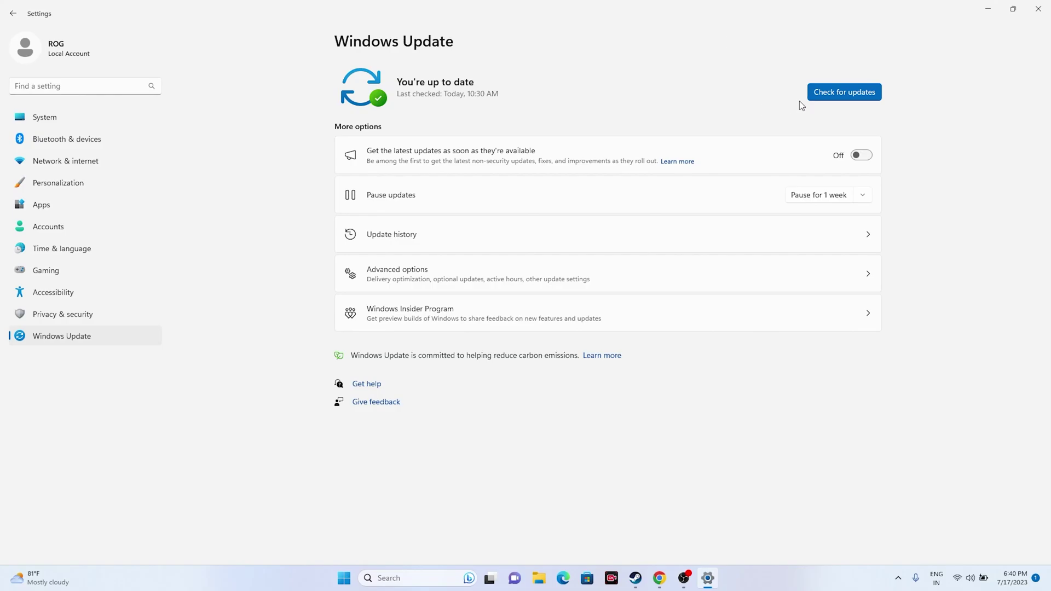
click(1038, 9)
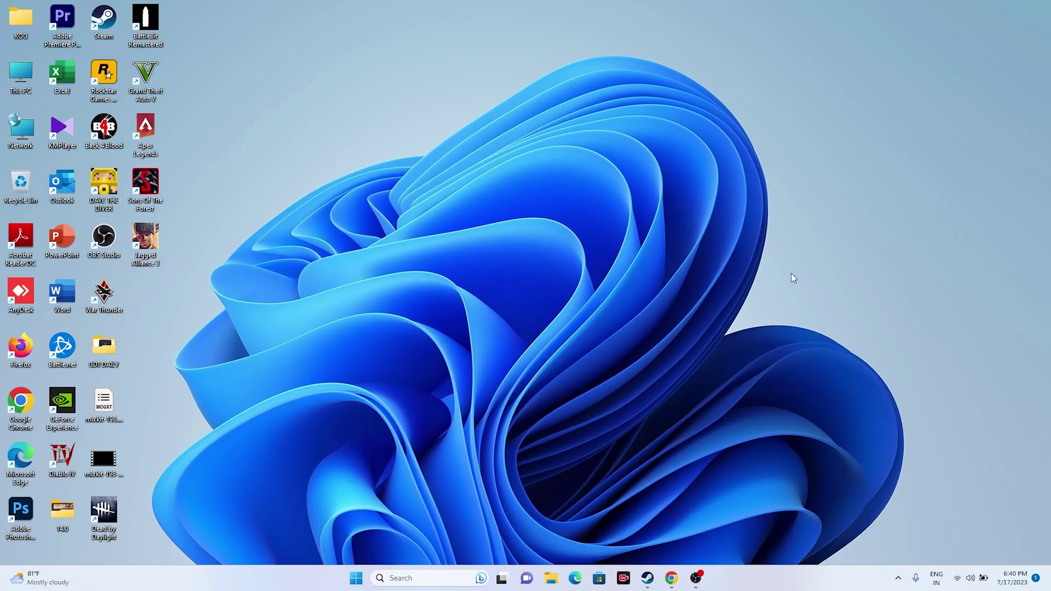
Switch to Steam, look at the Manage options for Grand Theft Auto V including Uninstall, dismiss them, and minimise Steam.
click(647, 579)
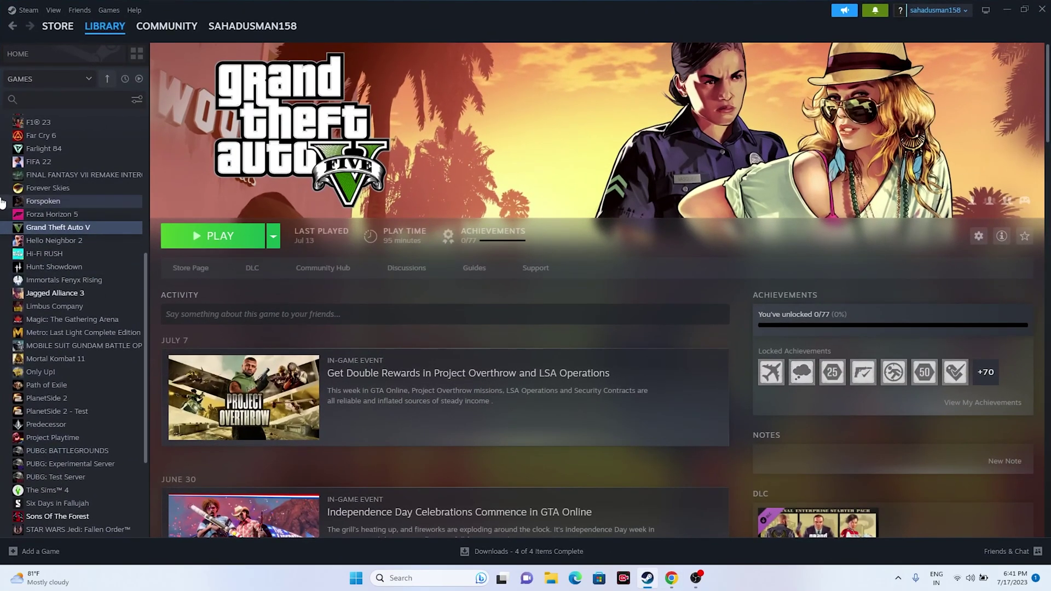
right_click(45, 228)
mouse_move(68, 289)
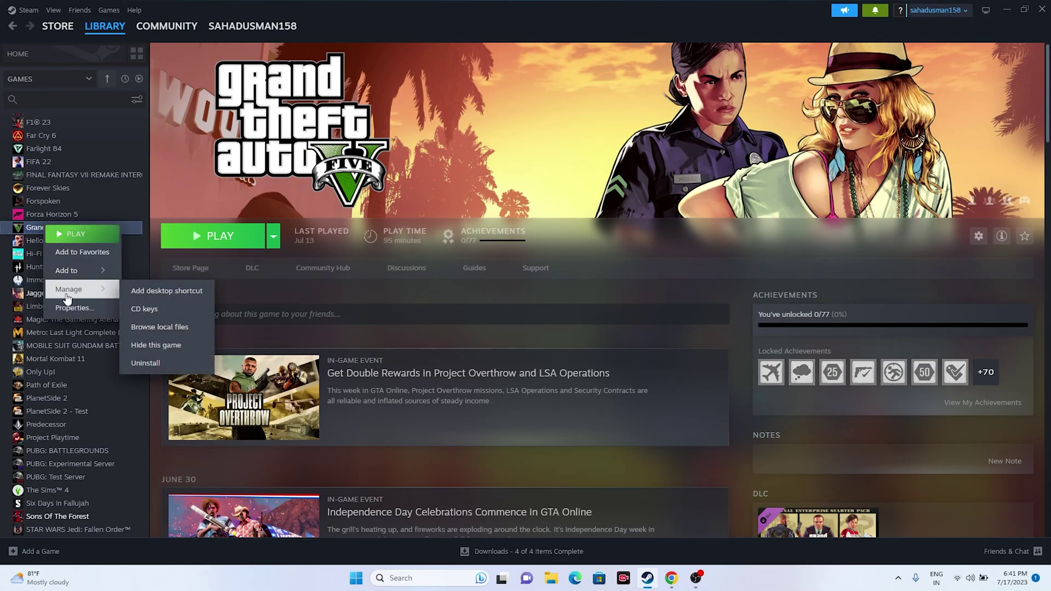
click(537, 327)
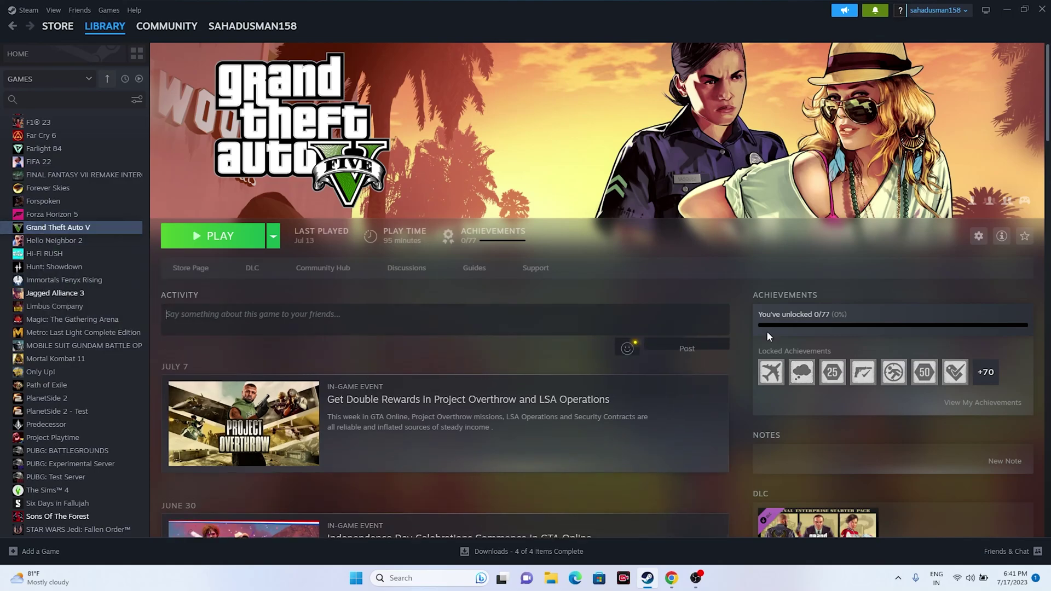
click(1017, 11)
click(1015, 46)
View the drives under This PC in File Explorer, close it, and return to Steam's Grand Theft Auto V page.
click(551, 578)
click(41, 349)
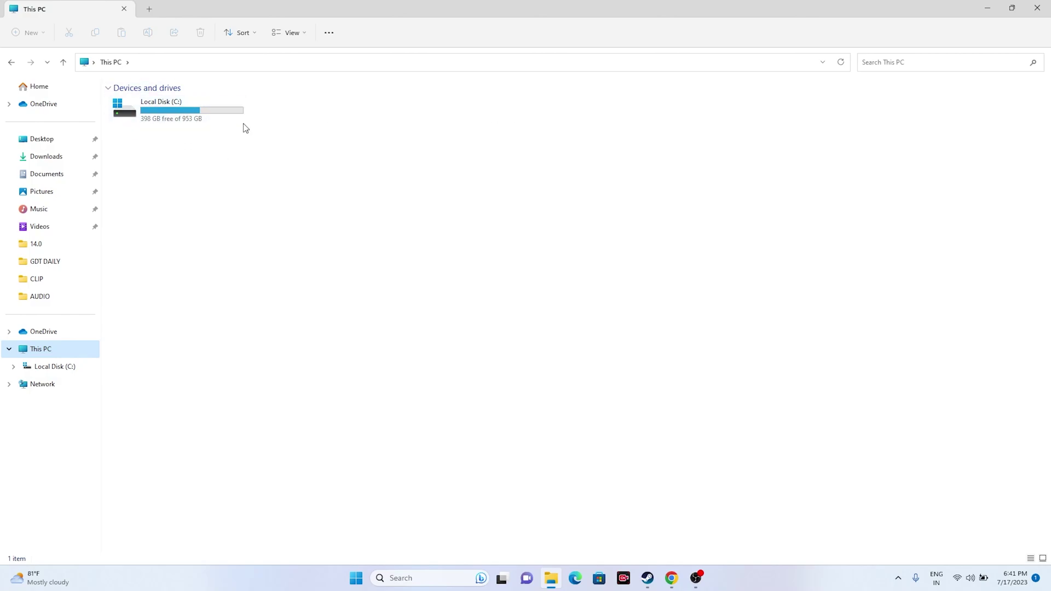
click(1043, 7)
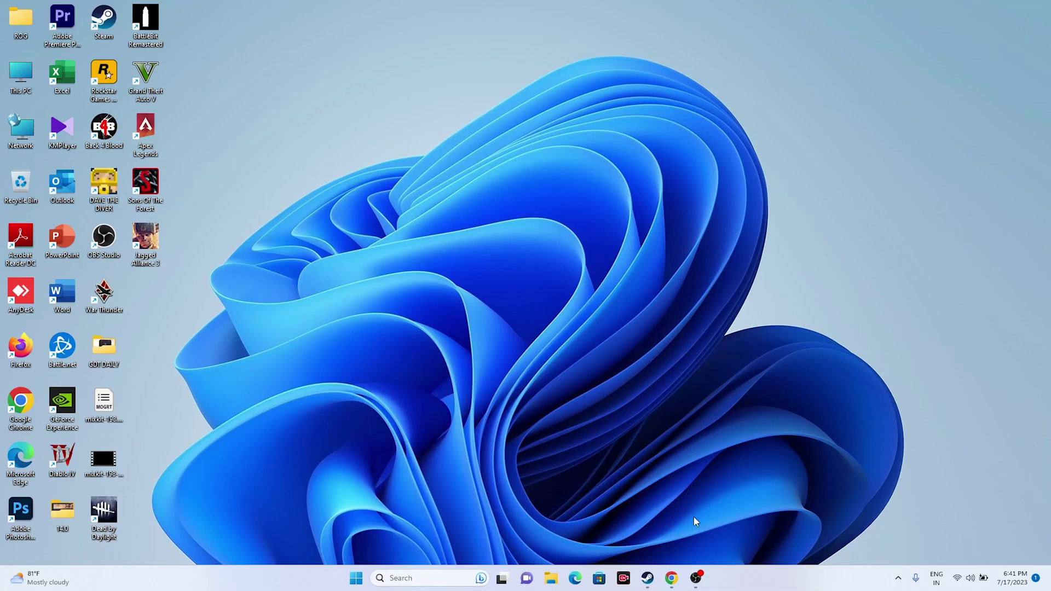
click(651, 578)
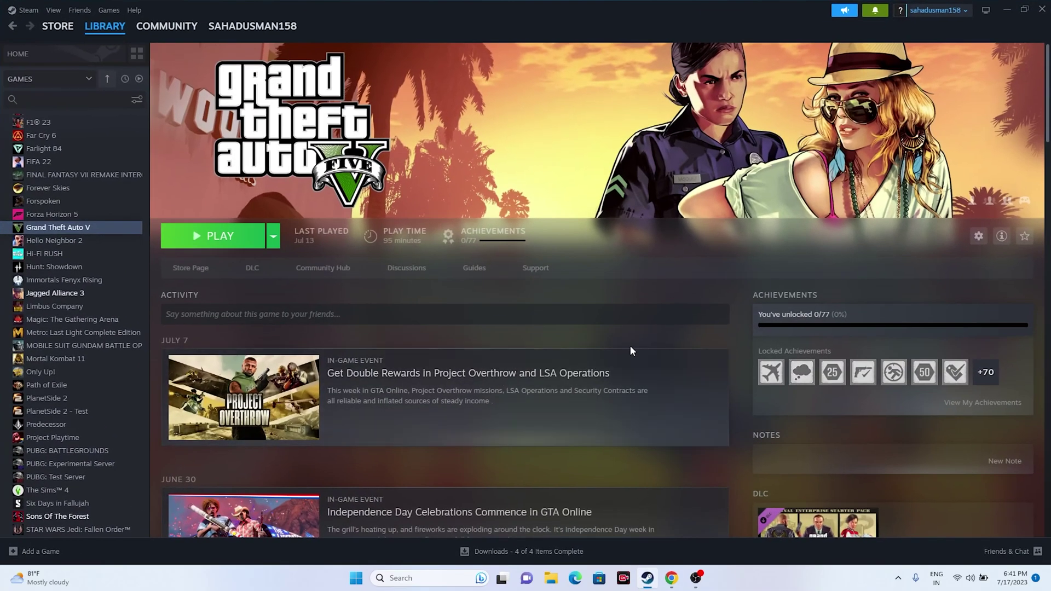